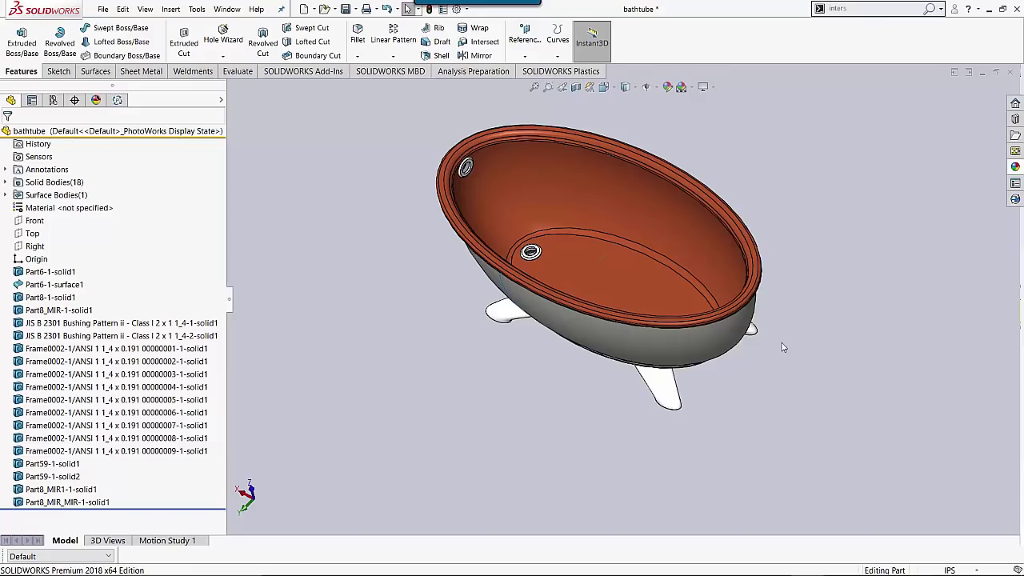
# Step: Make a new assembly, Assem9, from the bathtube part, placing it as bathtube<1>
pyautogui.moveTo(783, 384); pyautogui.dragTo(782, 362, button='middle')
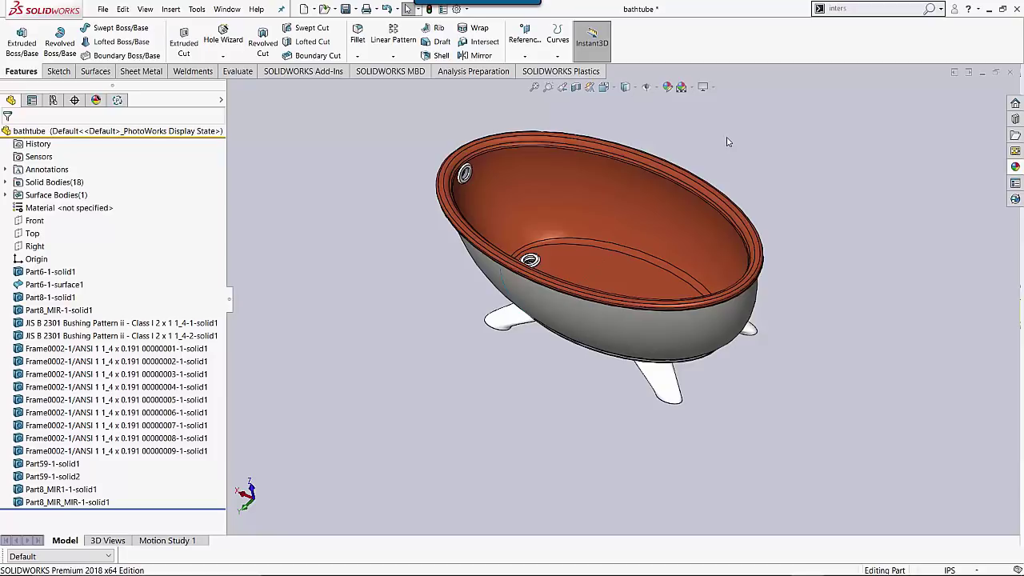
pyautogui.moveTo(392, 152); pyautogui.dragTo(415, 231, button='middle')
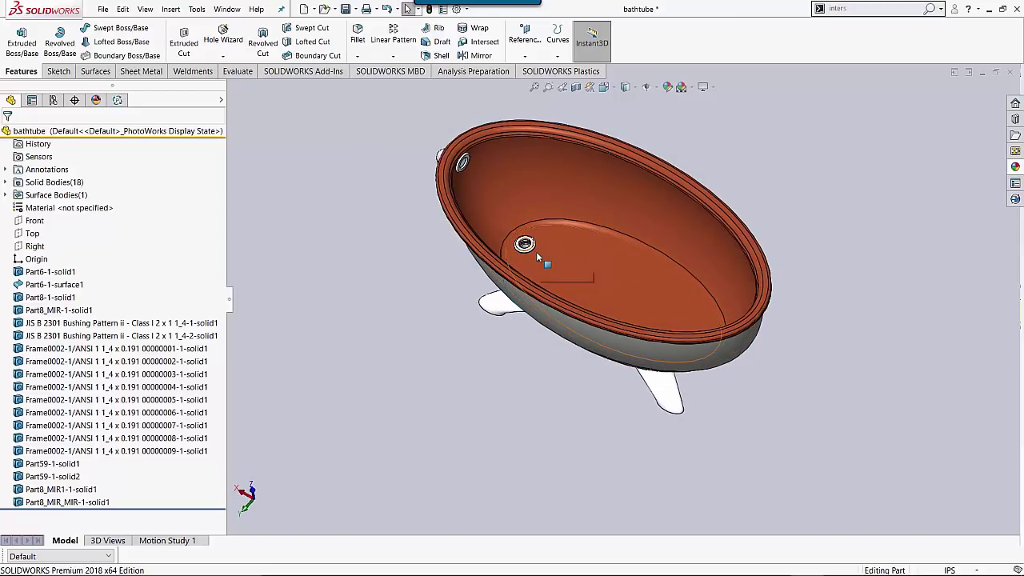
pyautogui.click(314, 9)
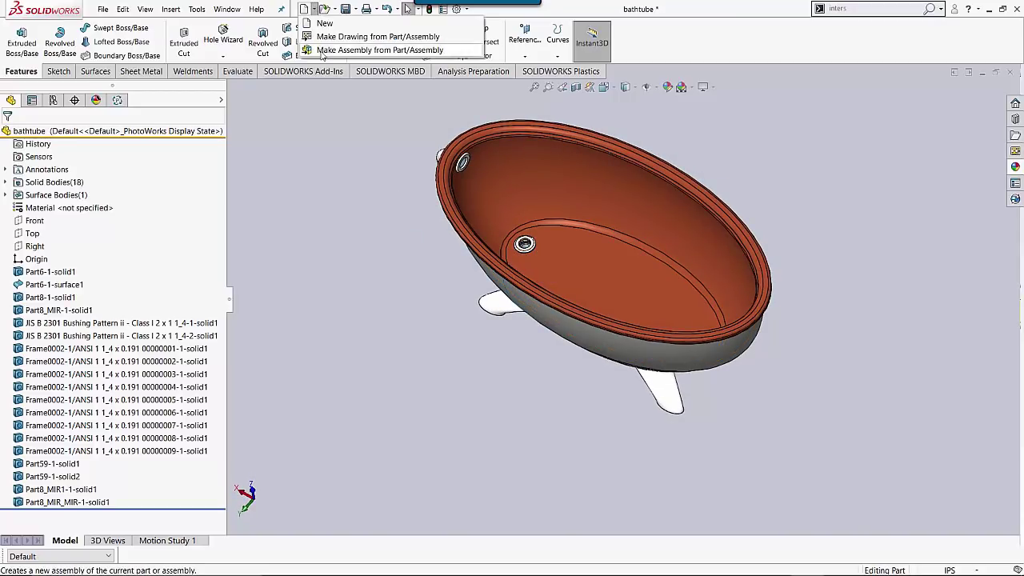
pyautogui.click(322, 50)
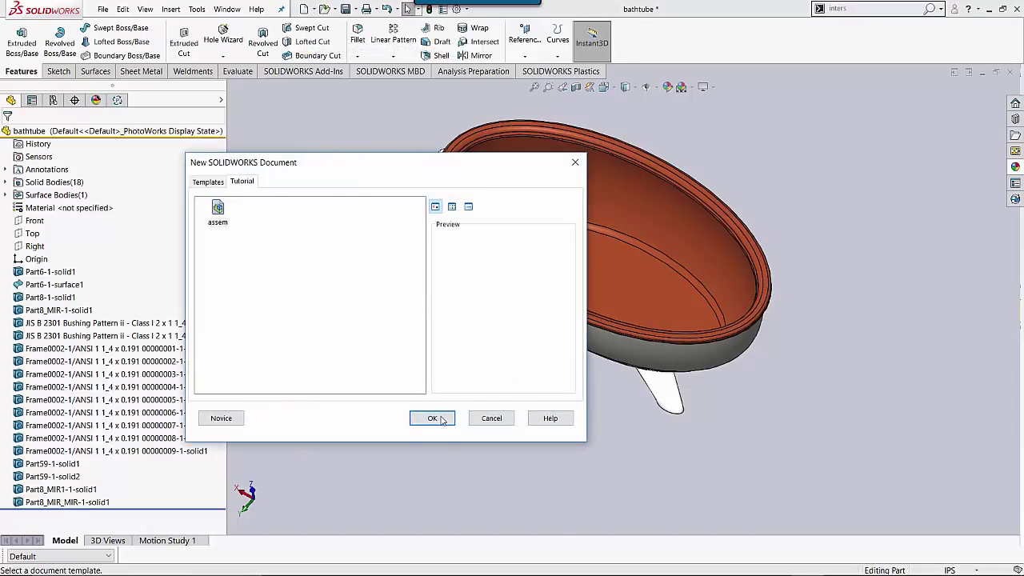
pyautogui.click(436, 418)
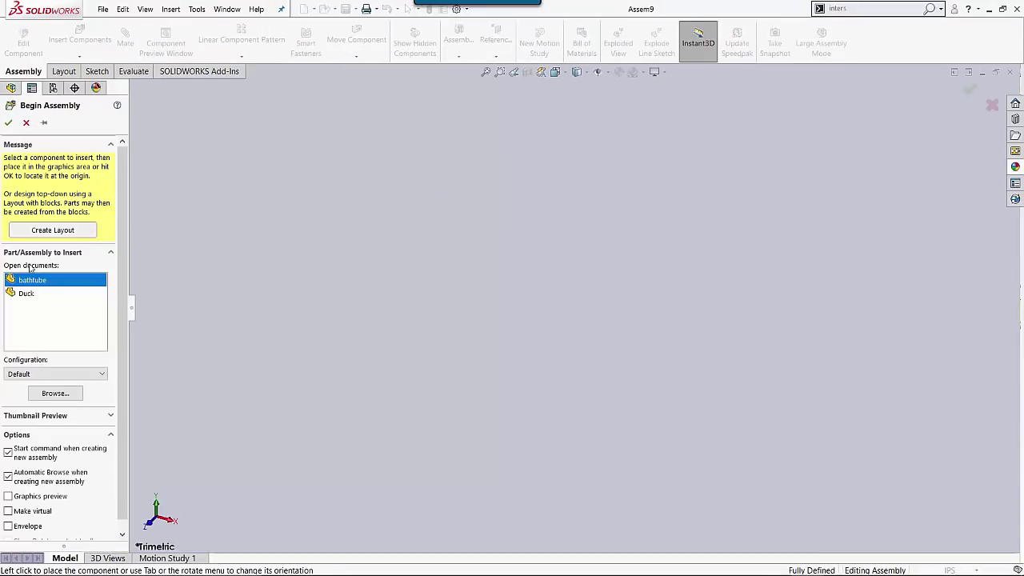
pyautogui.click(624, 454)
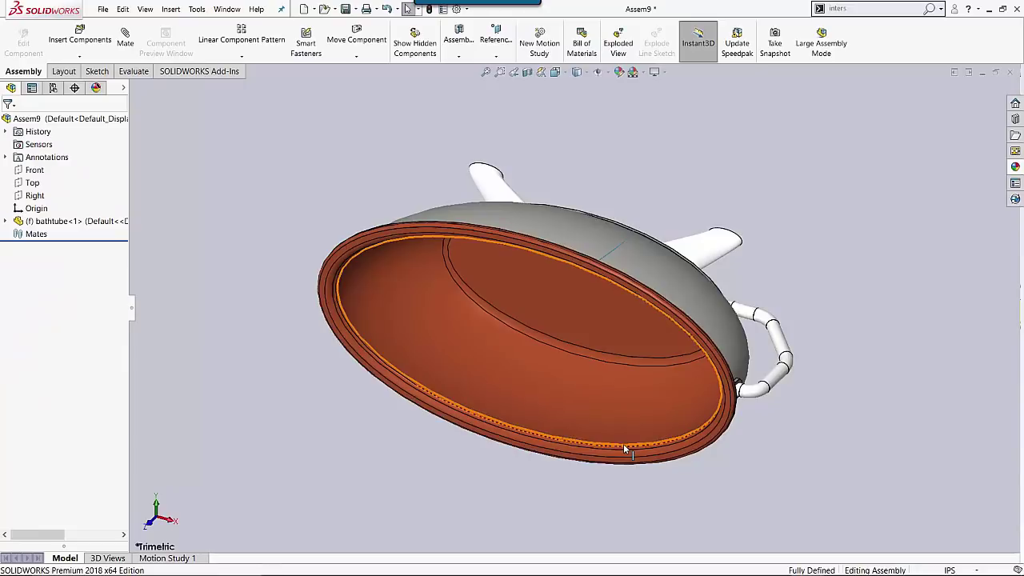
pyautogui.moveTo(632, 250); pyautogui.dragTo(587, 156, button='middle')
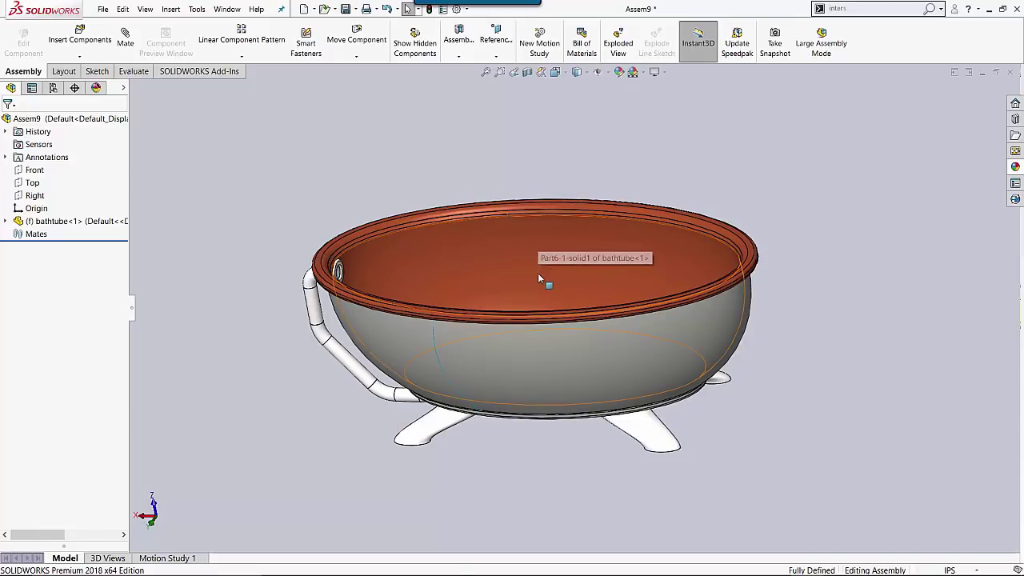
pyautogui.moveTo(537, 352); pyautogui.dragTo(550, 264, button='middle')
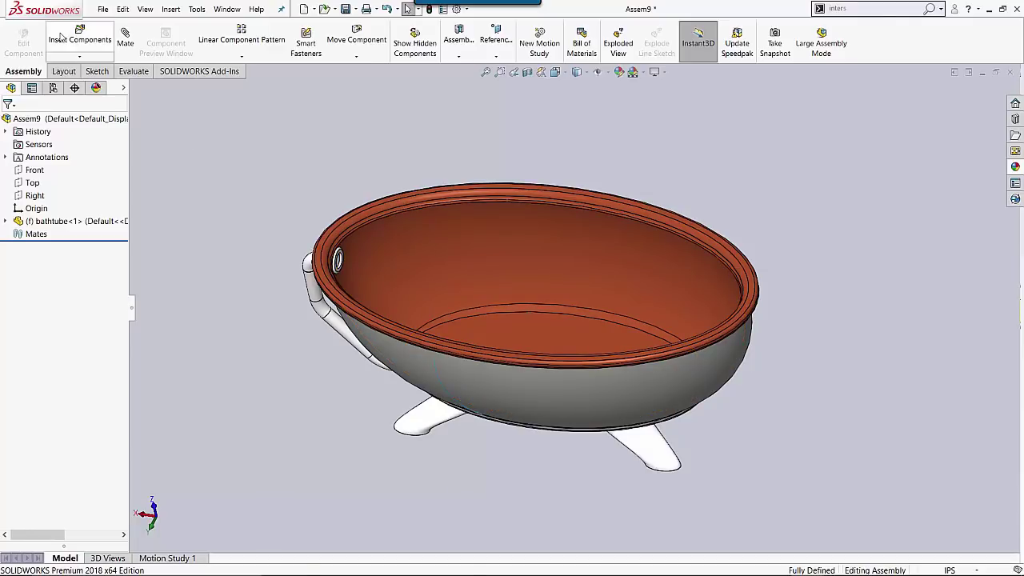
# Step: Insert the Duck part into the assembly beside the tub
pyautogui.click(79, 36)
pyautogui.click(24, 283)
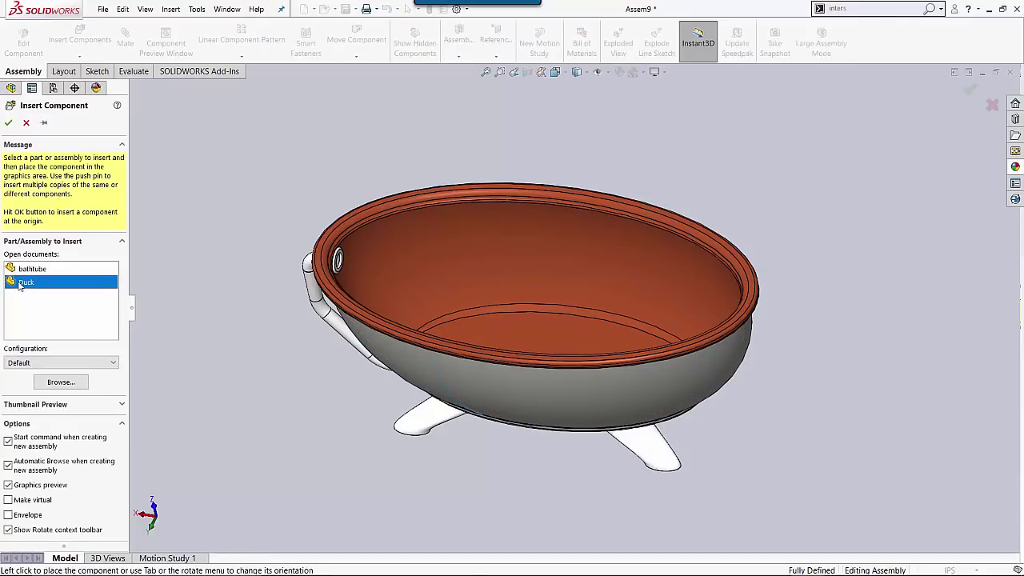
pyautogui.click(29, 283)
pyautogui.click(39, 286)
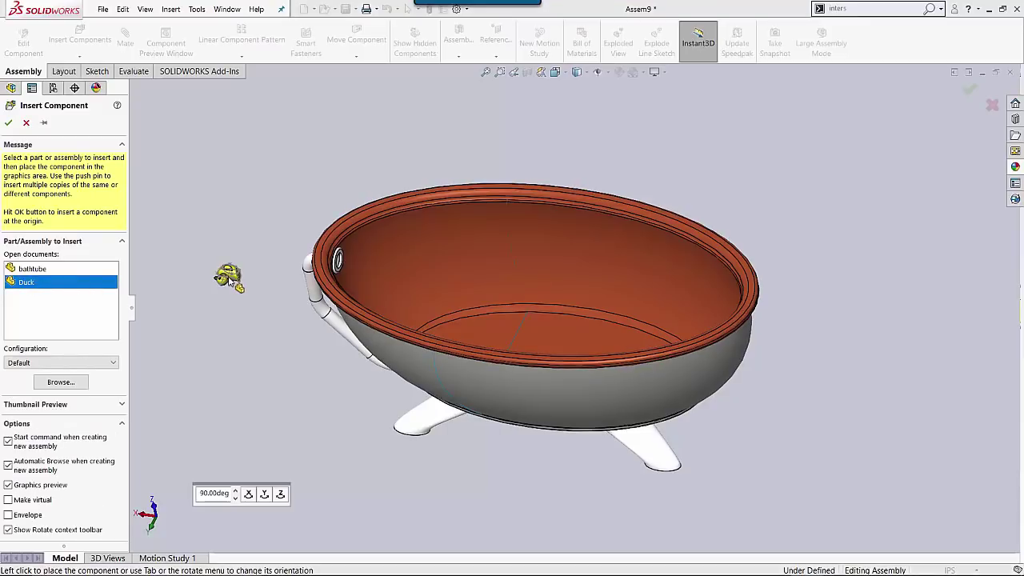
pyautogui.click(230, 278)
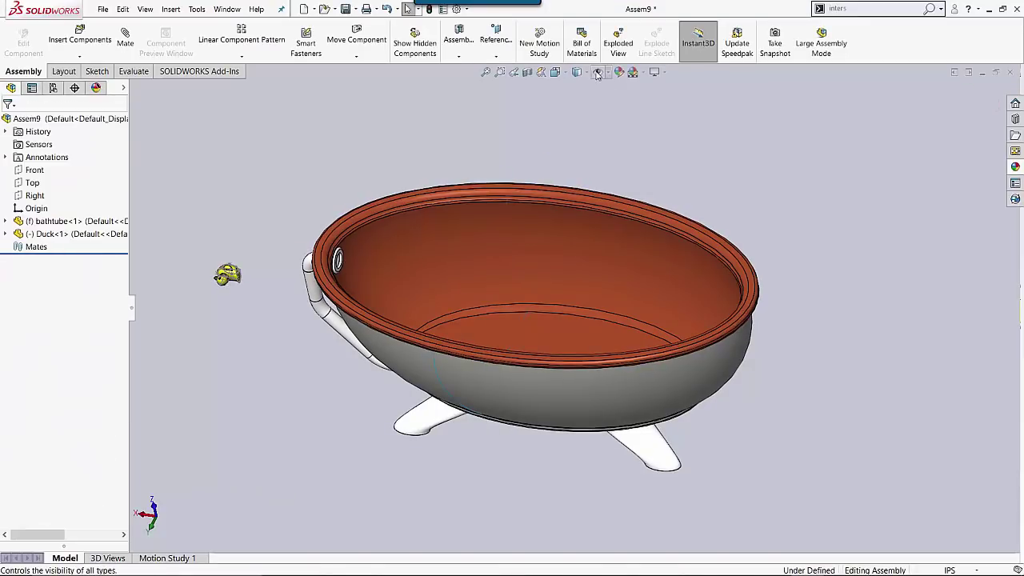
pyautogui.moveTo(305, 203); pyautogui.dragTo(323, 171, button='middle')
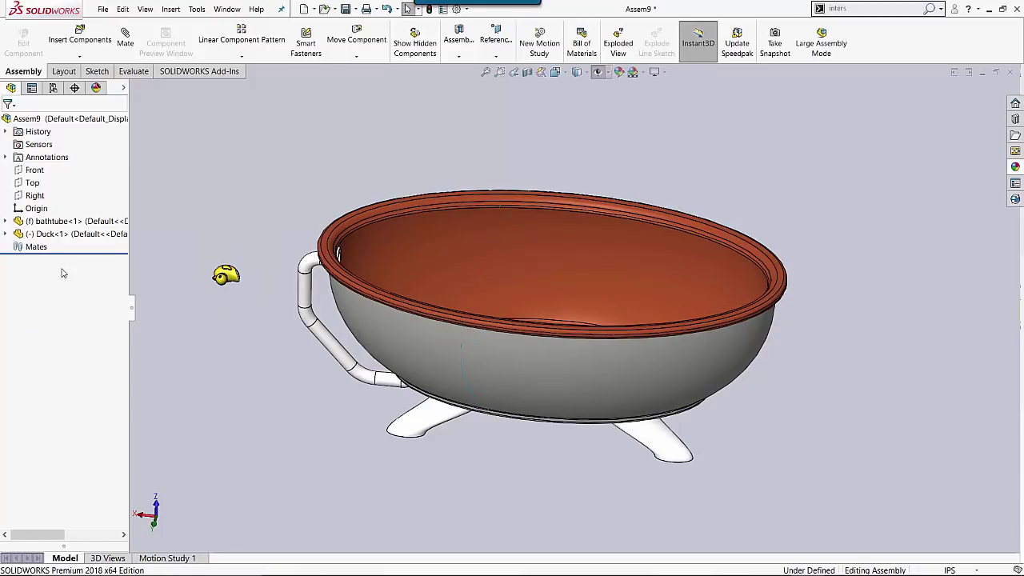
# Step: Mate the Duck's Front plane coincident with the assembly Front plane
pyautogui.click(7, 233)
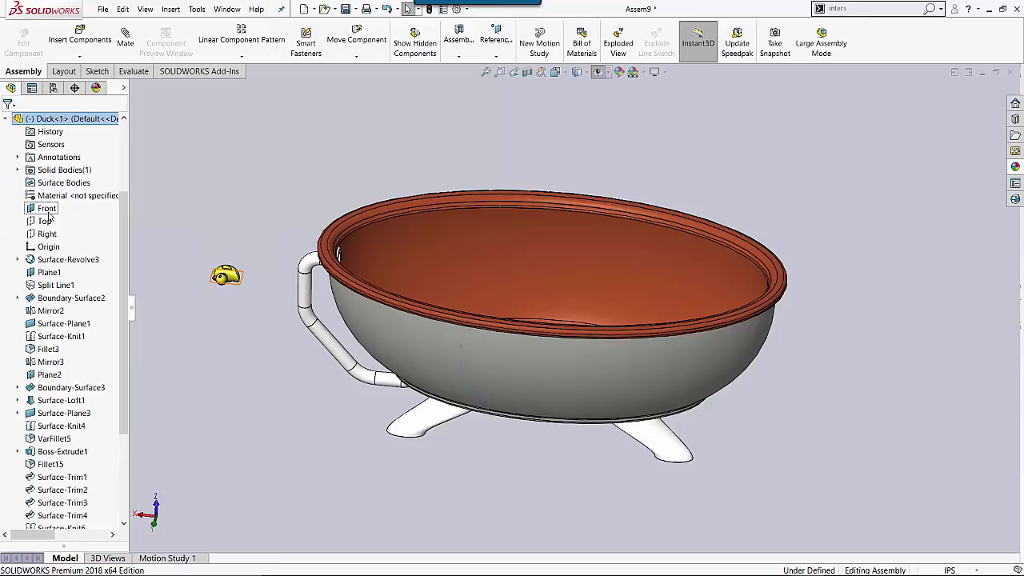
pyautogui.click(44, 208)
pyautogui.scroll(3, 46, 174)
pyautogui.keyDown('ctrl'); pyautogui.click(34, 169); pyautogui.keyUp('ctrl')
pyautogui.click(47, 206)
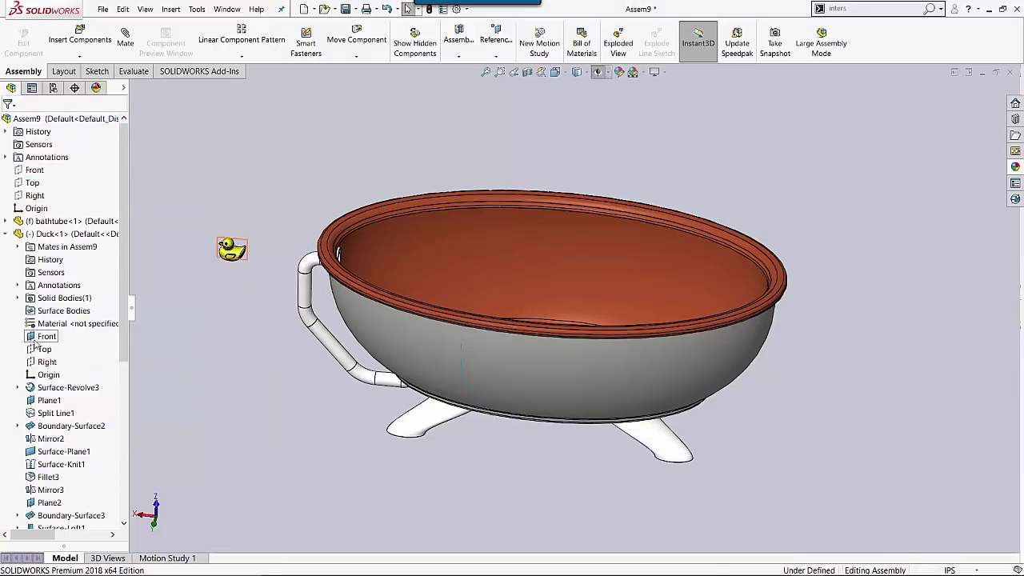
pyautogui.keyDown('ctrl'); pyautogui.click(45, 210); pyautogui.keyUp('ctrl')
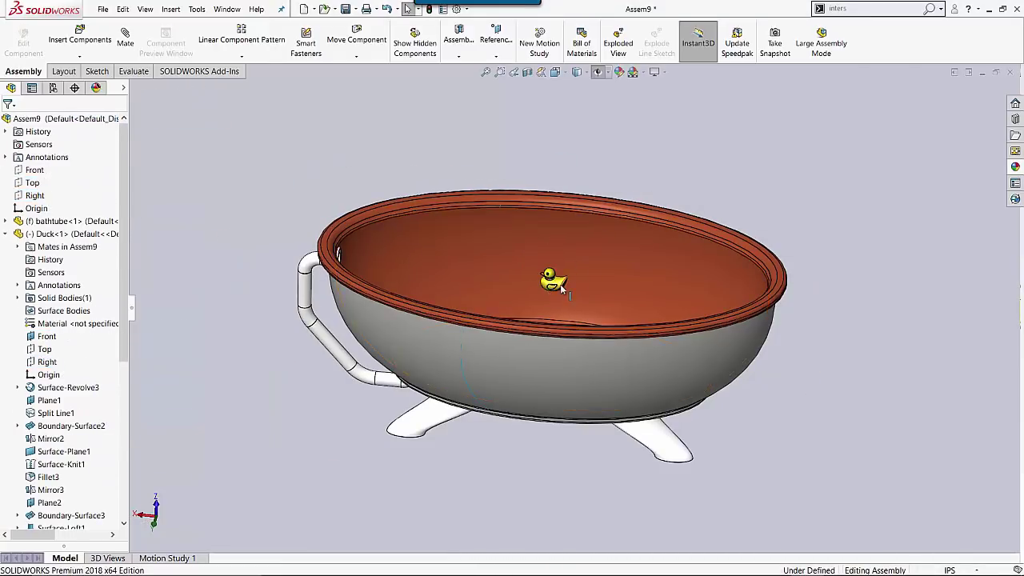
# Step: Drag the duck up so it sits just above the tub rim
pyautogui.moveTo(560, 286); pyautogui.dragTo(540, 269)
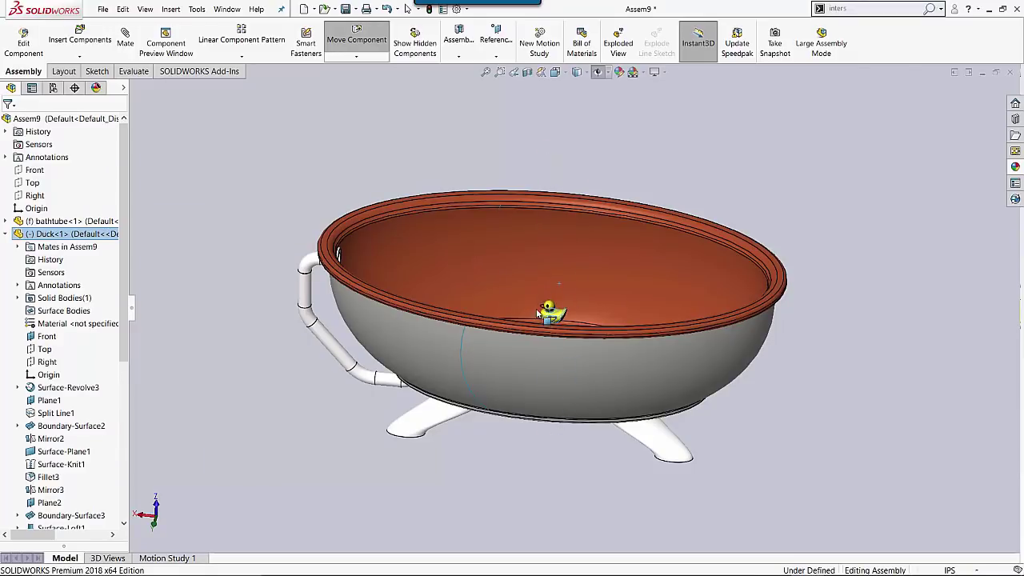
pyautogui.moveTo(538, 313); pyautogui.dragTo(526, 151)
pyautogui.press('Escape')
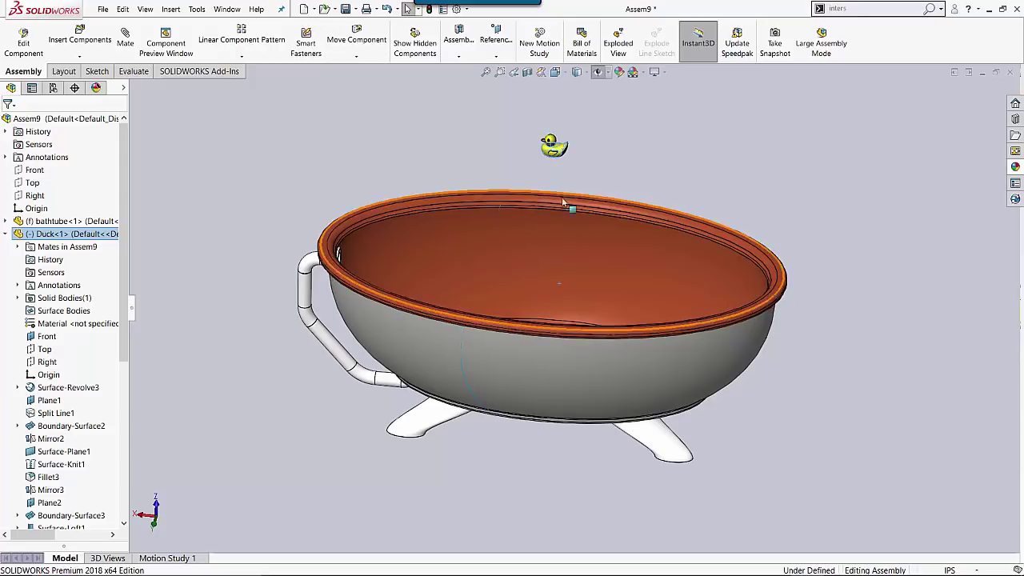
pyautogui.moveTo(552, 249); pyautogui.dragTo(578, 314, button='middle')
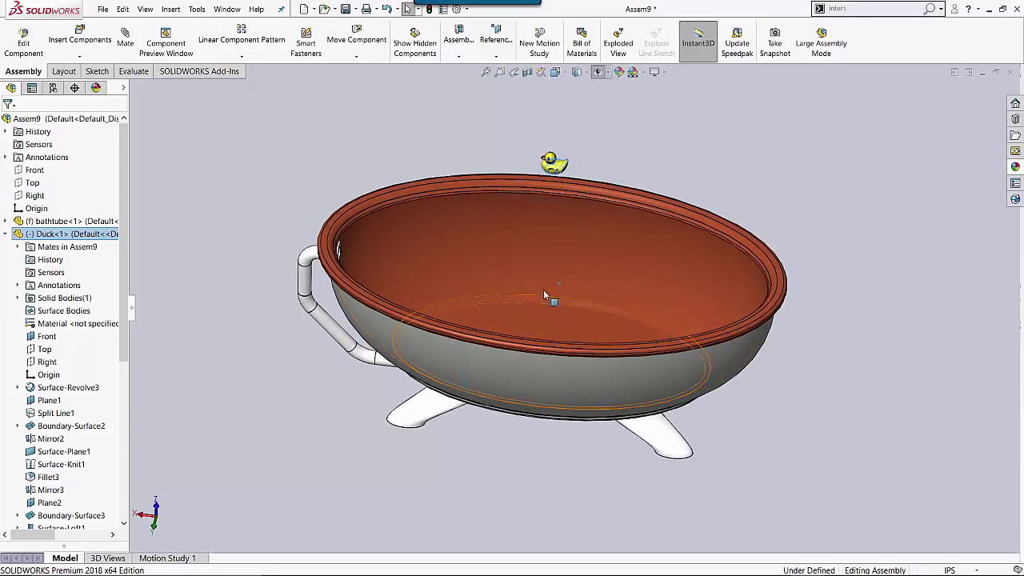
pyautogui.click(445, 161)
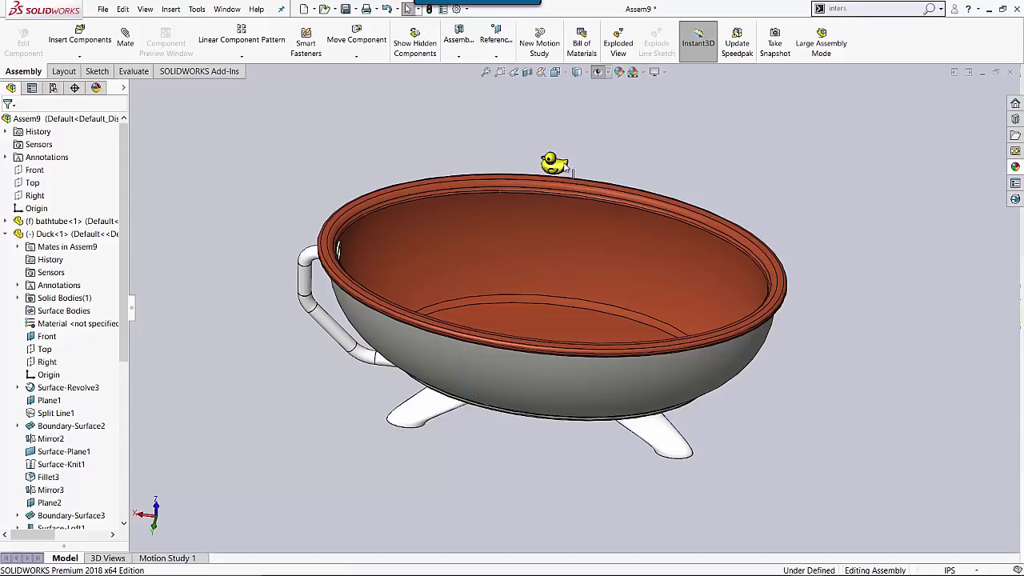
# Step: Add a limit distance mate from the duck to the tub floor with an 11.30in maximum
pyautogui.click(125, 38)
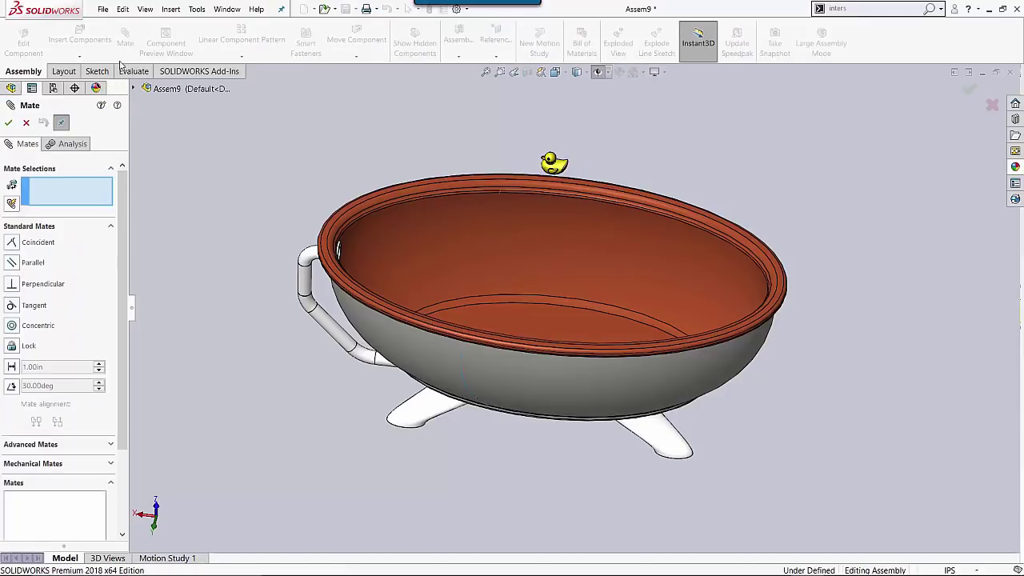
pyautogui.click(56, 447)
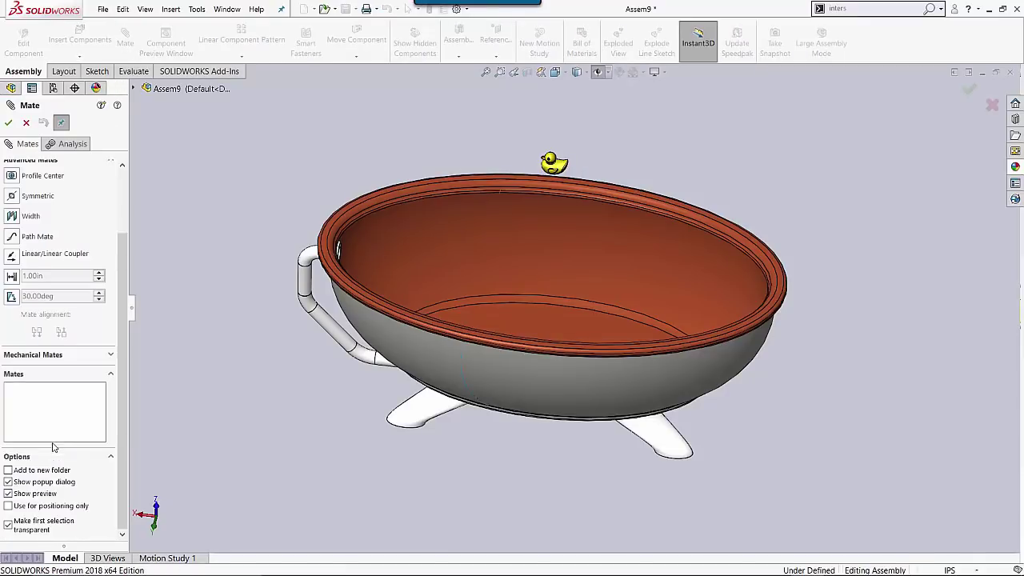
pyautogui.click(12, 276)
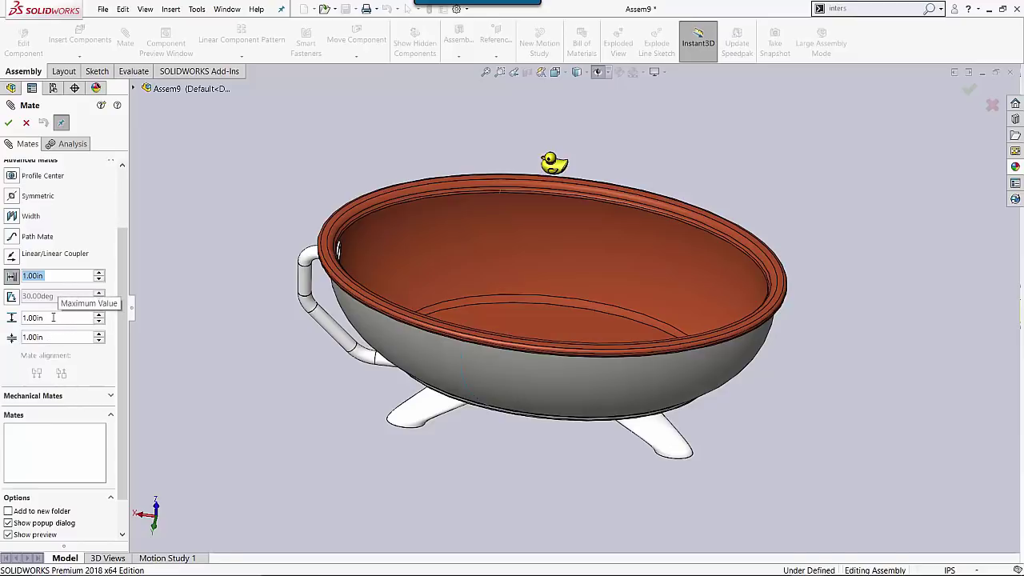
pyautogui.moveTo(587, 221); pyautogui.dragTo(518, 340, button='middle')
pyautogui.scroll(-5, 538, 167)
pyautogui.click(514, 309)
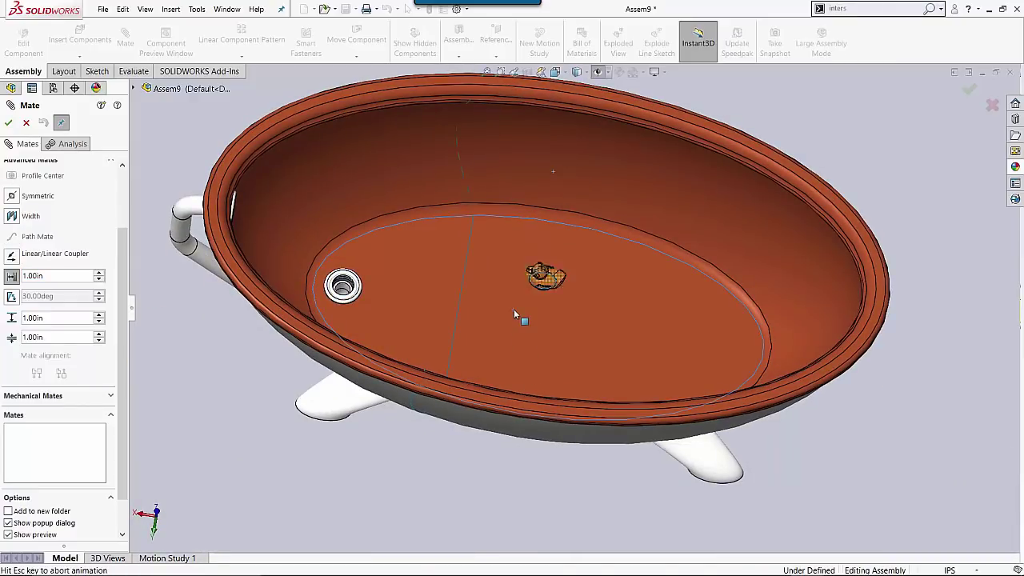
pyautogui.click(46, 333)
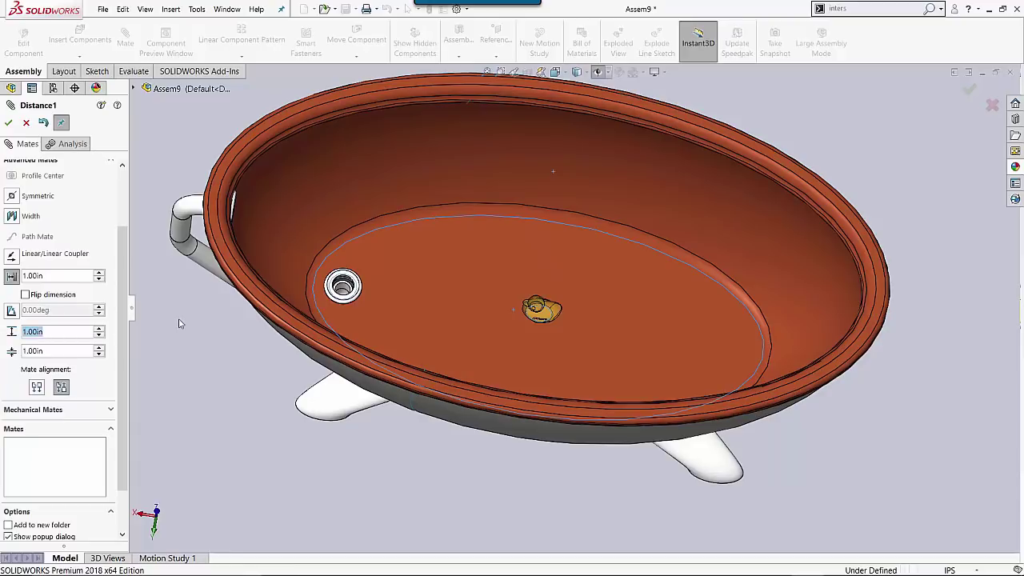
pyautogui.write('11.3')
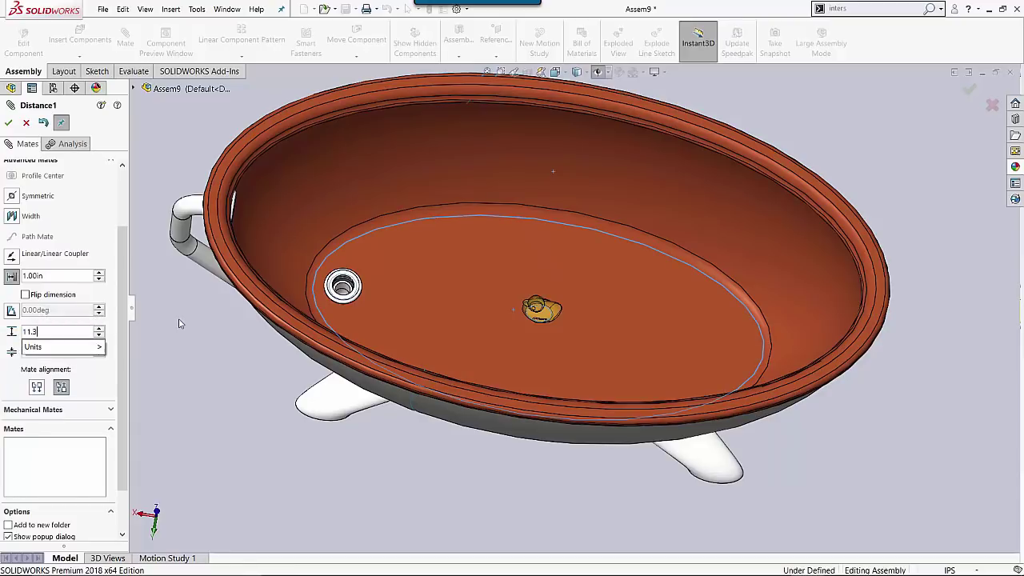
pyautogui.press('Return')
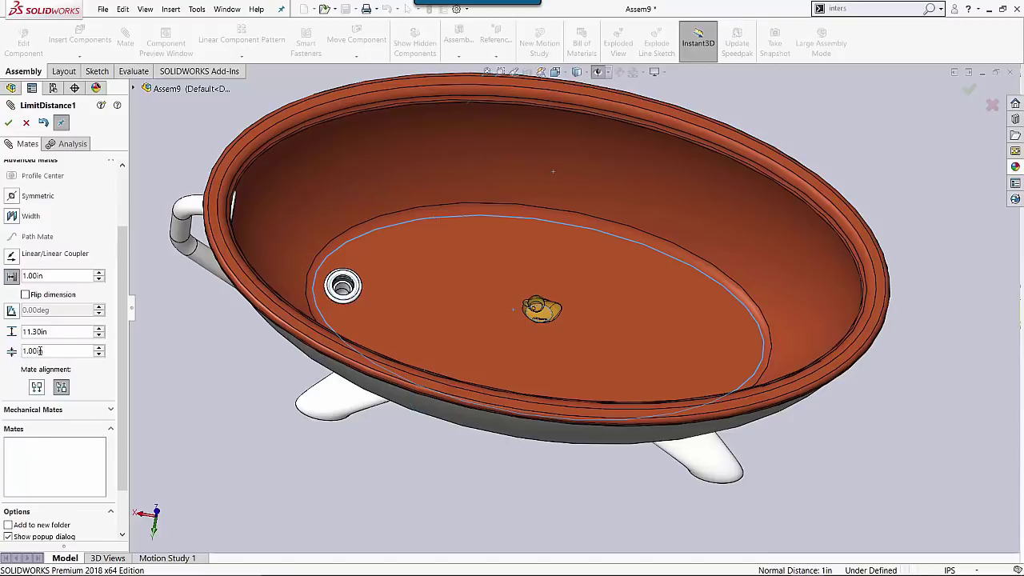
pyautogui.click(9, 122)
pyautogui.click(9, 123)
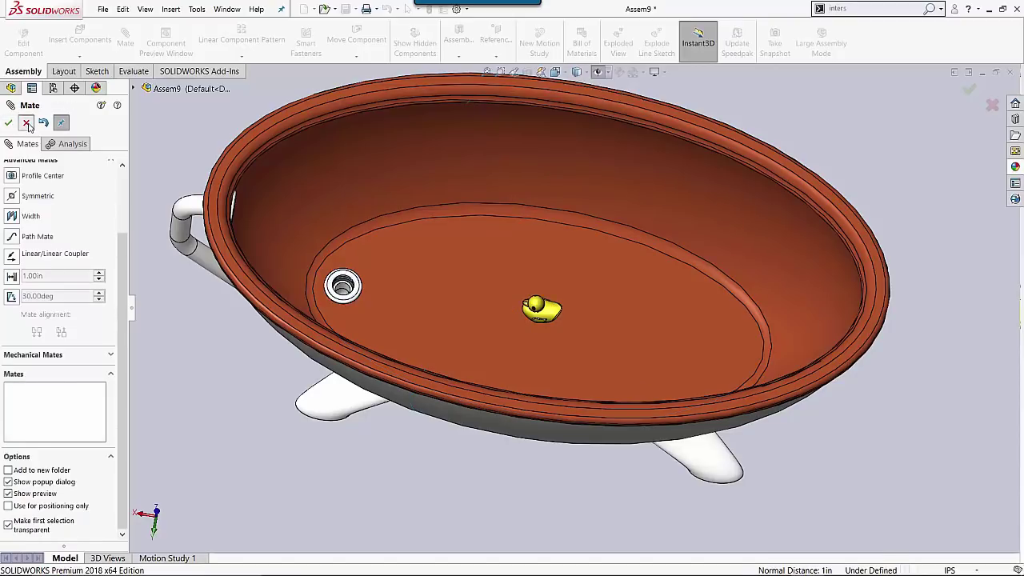
# Step: Drag the duck down to the tub floor and back up toward the rim
pyautogui.moveTo(536, 264)
pyautogui.mouseDown(button='middle')
pyautogui.moveTo(535, 179)
pyautogui.moveTo(534, 258)
pyautogui.mouseUp(button='middle')
pyautogui.moveTo(535, 258); pyautogui.dragTo(553, 145)
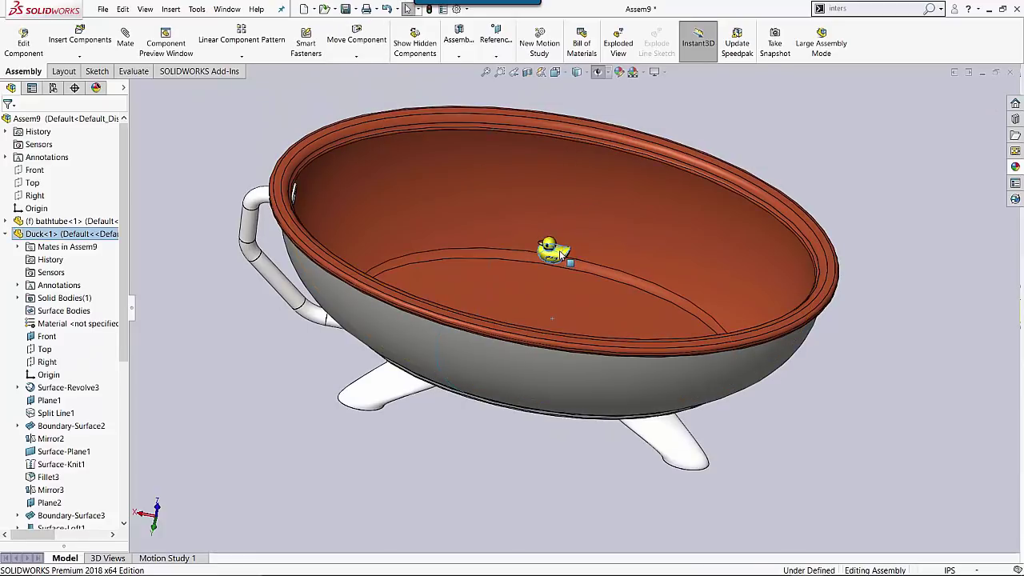
pyautogui.moveTo(552, 251); pyautogui.dragTo(550, 399)
pyautogui.moveTo(551, 399); pyautogui.dragTo(493, 321, button='middle')
pyautogui.moveTo(544, 317); pyautogui.dragTo(553, 211)
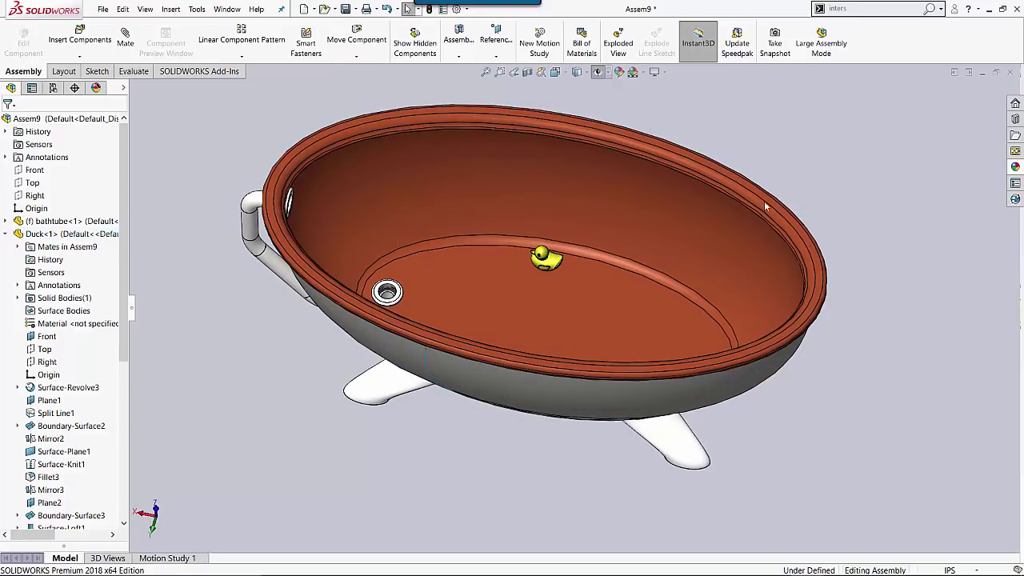
# Step: Section the assembly on the Front plane at -9.40in, flipped to keep the upper tub ring
pyautogui.click(527, 72)
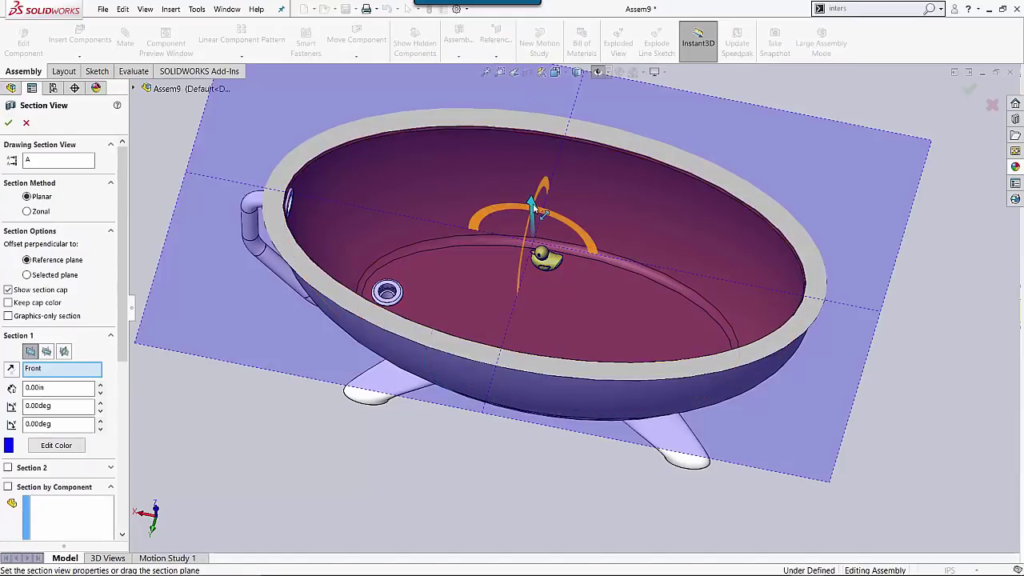
pyautogui.moveTo(543, 254); pyautogui.dragTo(544, 264)
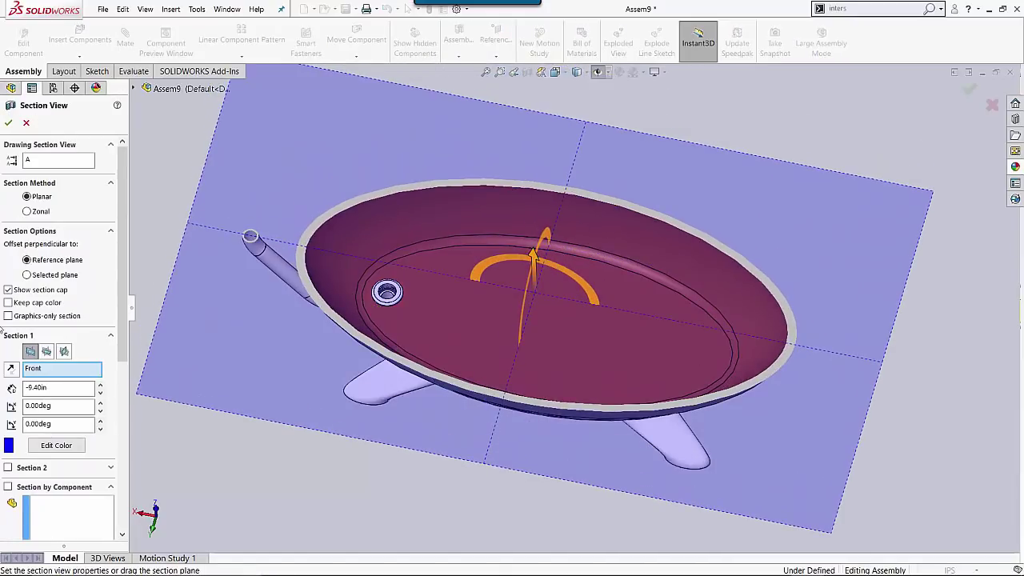
pyautogui.click(11, 369)
pyautogui.click(8, 123)
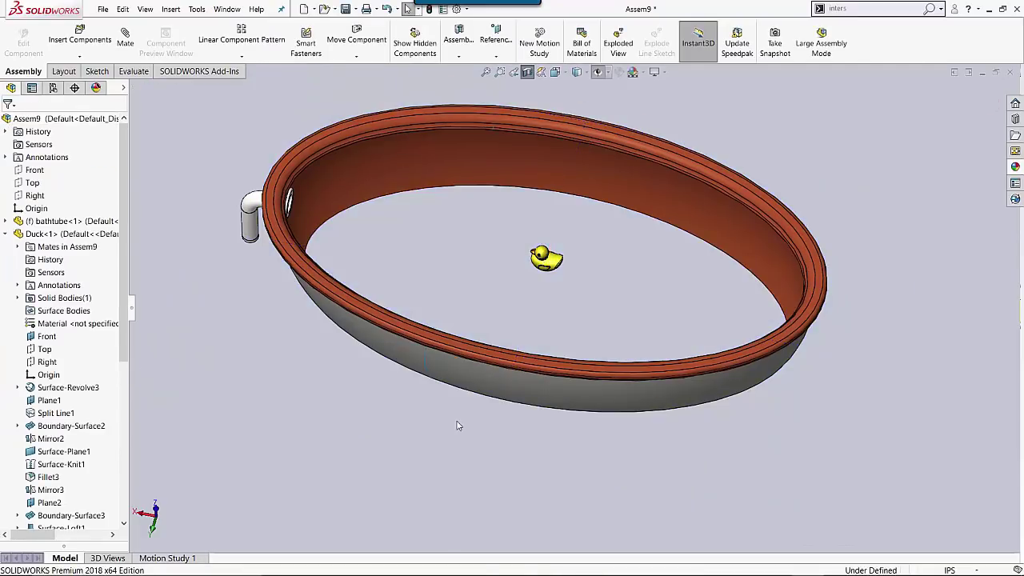
pyautogui.moveTo(456, 423); pyautogui.dragTo(413, 267, button='middle')
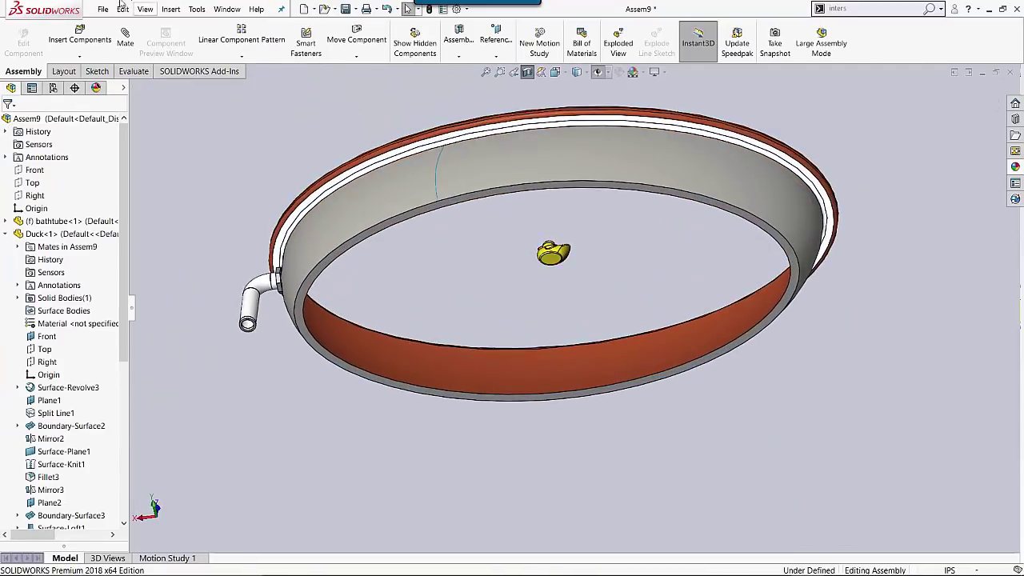
pyautogui.click(79, 58)
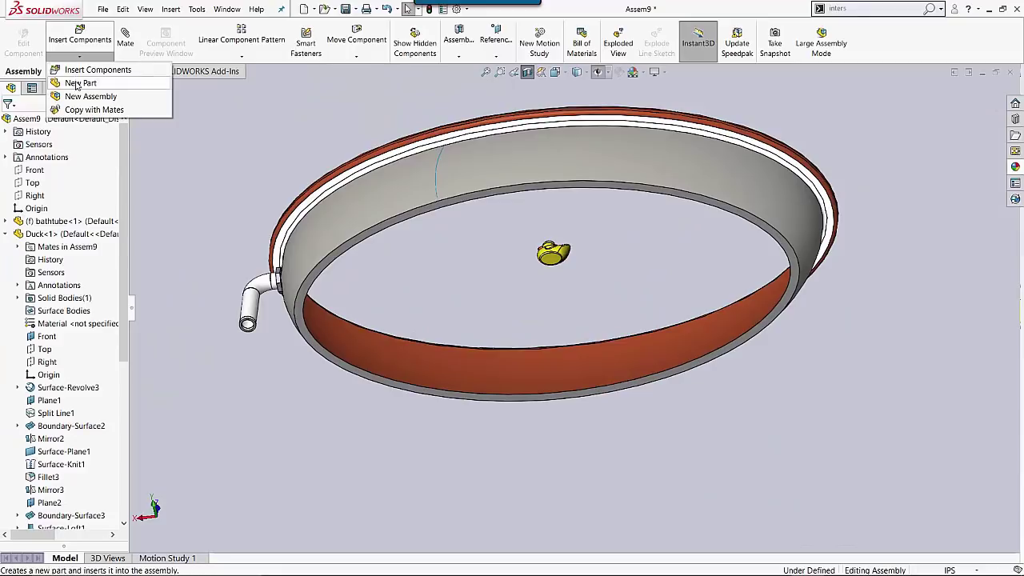
# Step: Insert a new in-context part, Part4, and start Sketch1 on the face at the duck
pyautogui.click(79, 83)
pyautogui.click(432, 418)
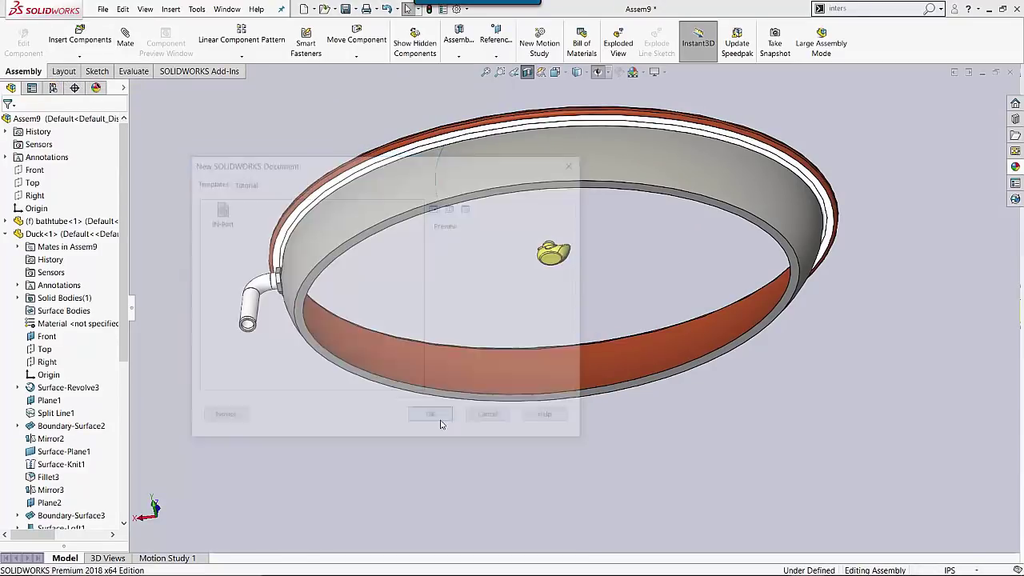
pyautogui.rightClick(547, 254)
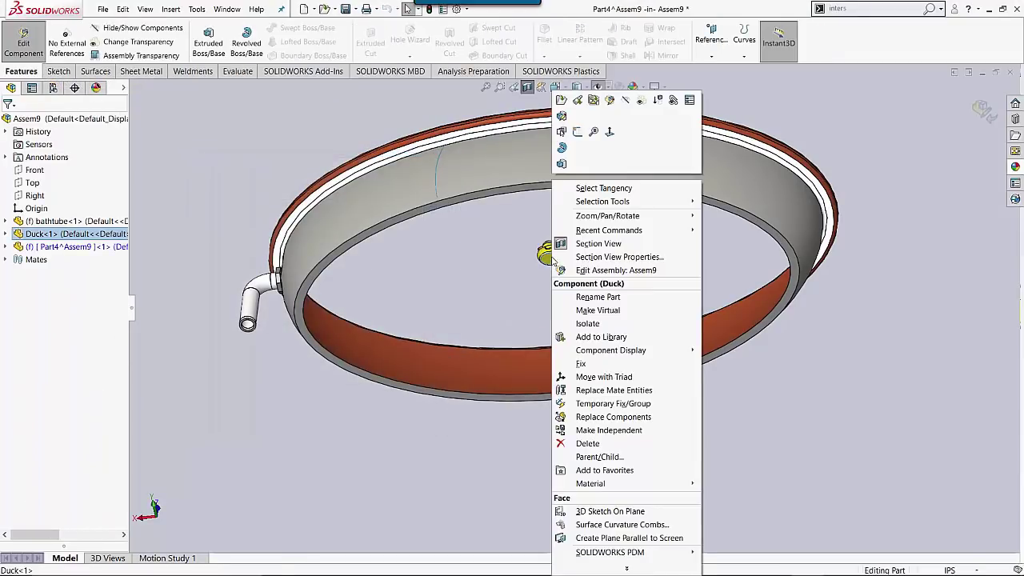
pyautogui.click(579, 135)
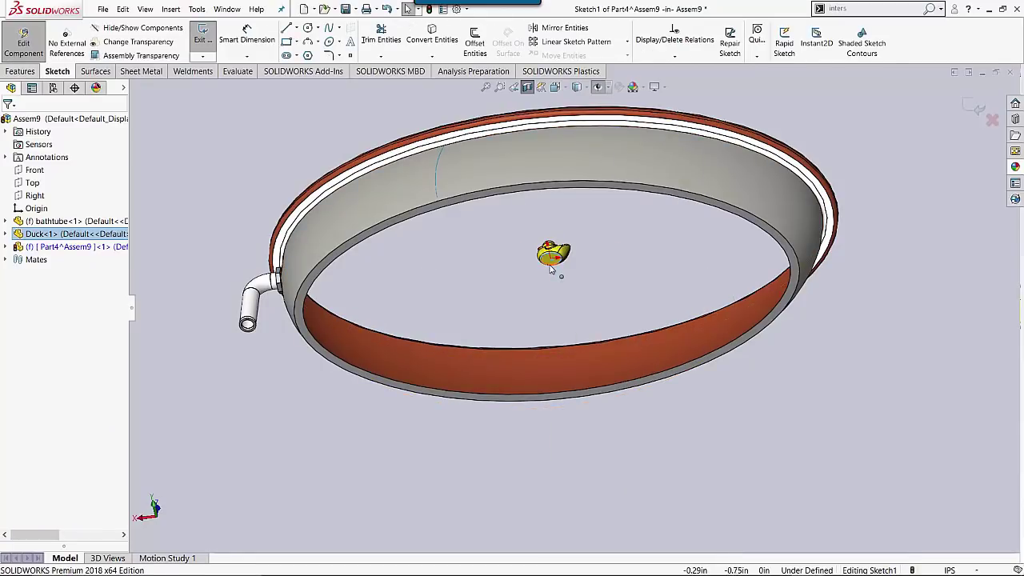
pyautogui.moveTo(480, 274); pyautogui.dragTo(416, 504, button='middle')
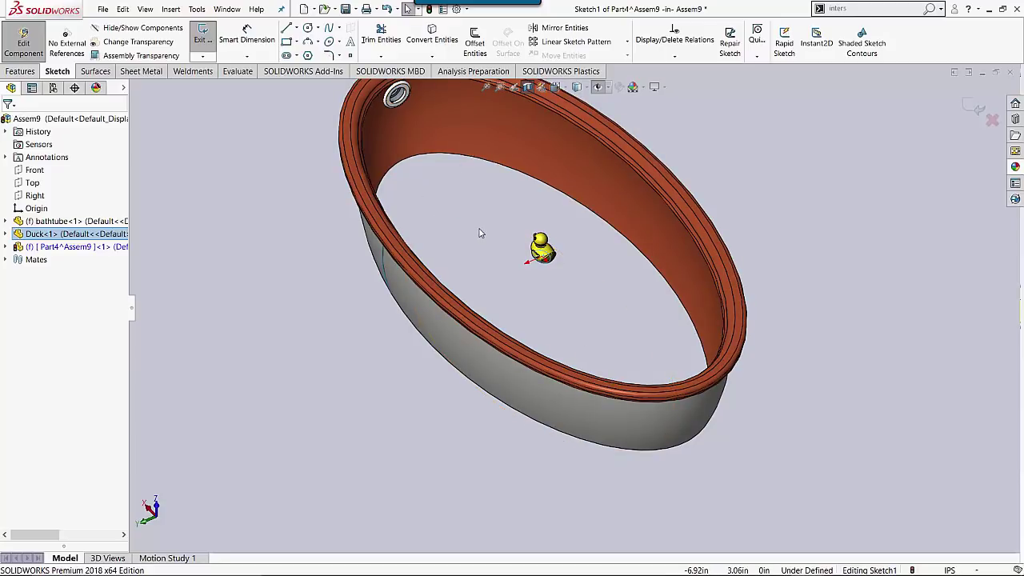
pyautogui.moveTo(480, 233); pyautogui.dragTo(729, 300, button='middle')
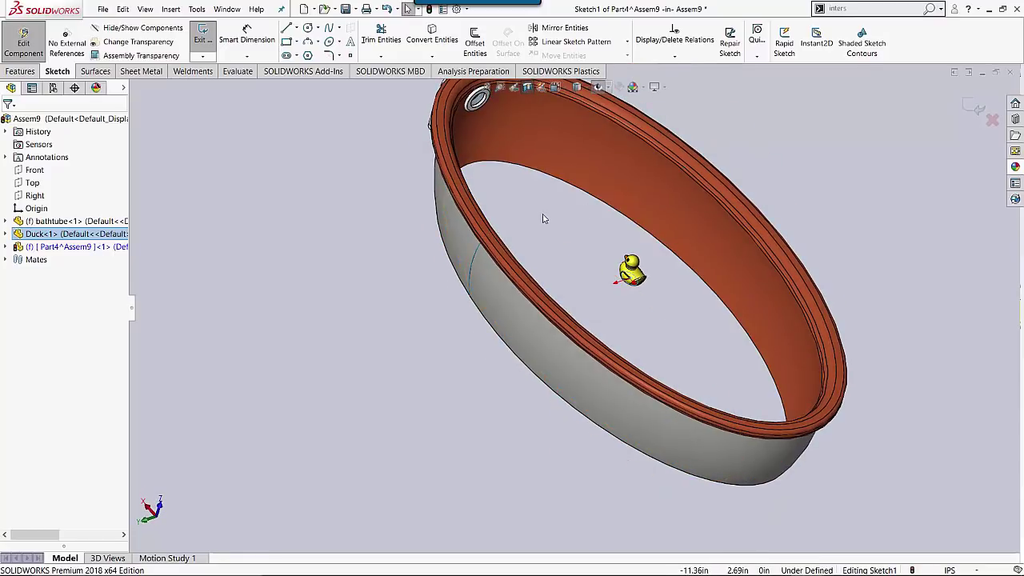
# Step: Trace the bathtub's inner face into Sketch1 with an Intersection Curve
pyautogui.click(856, 8)
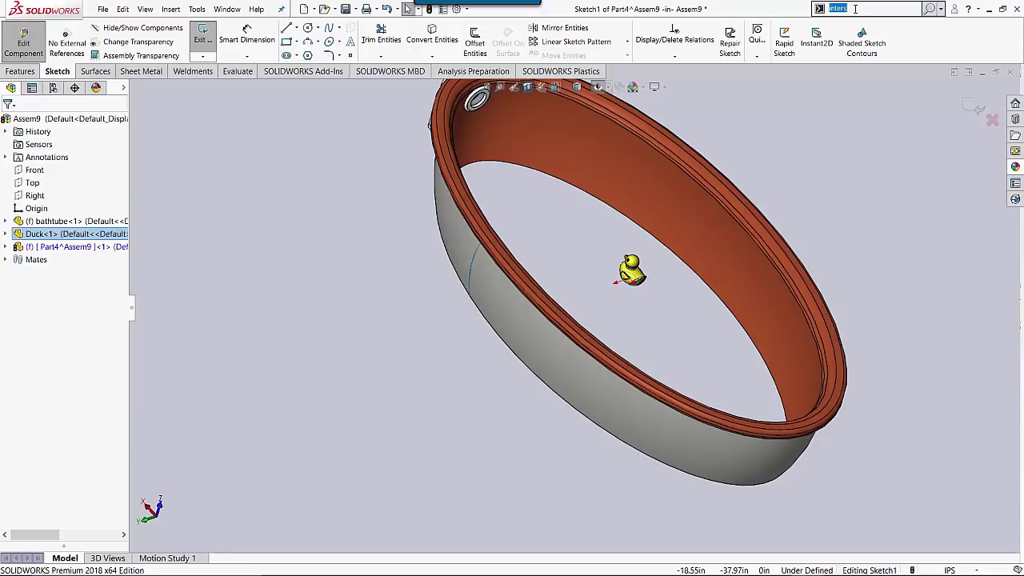
pyautogui.write('inter')
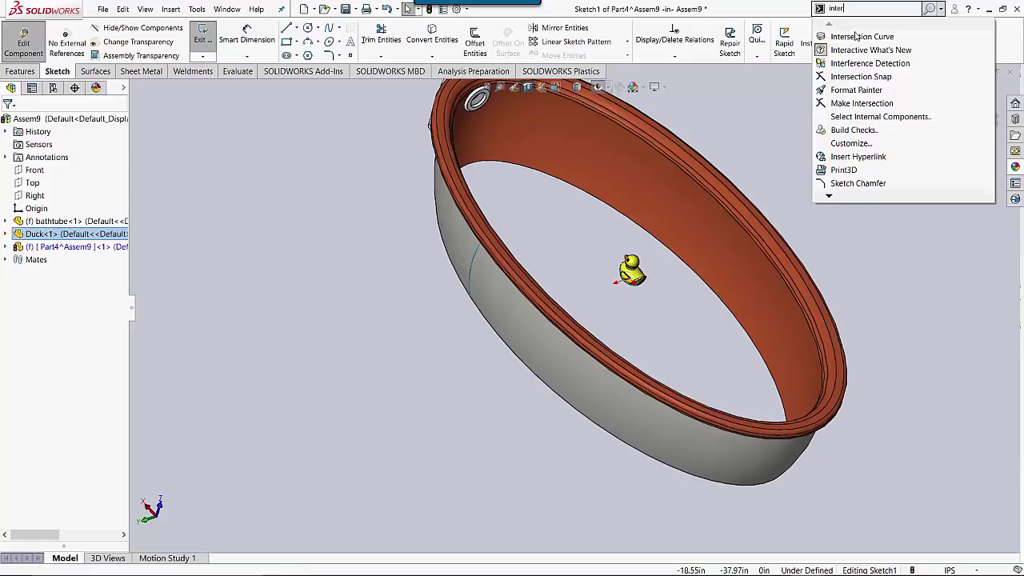
pyautogui.write('s')
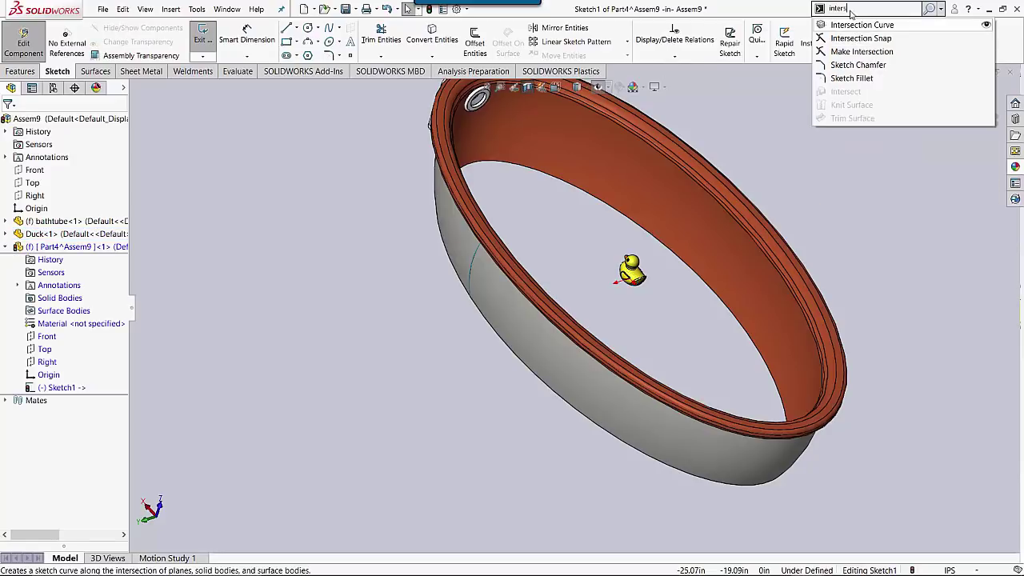
pyautogui.click(860, 27)
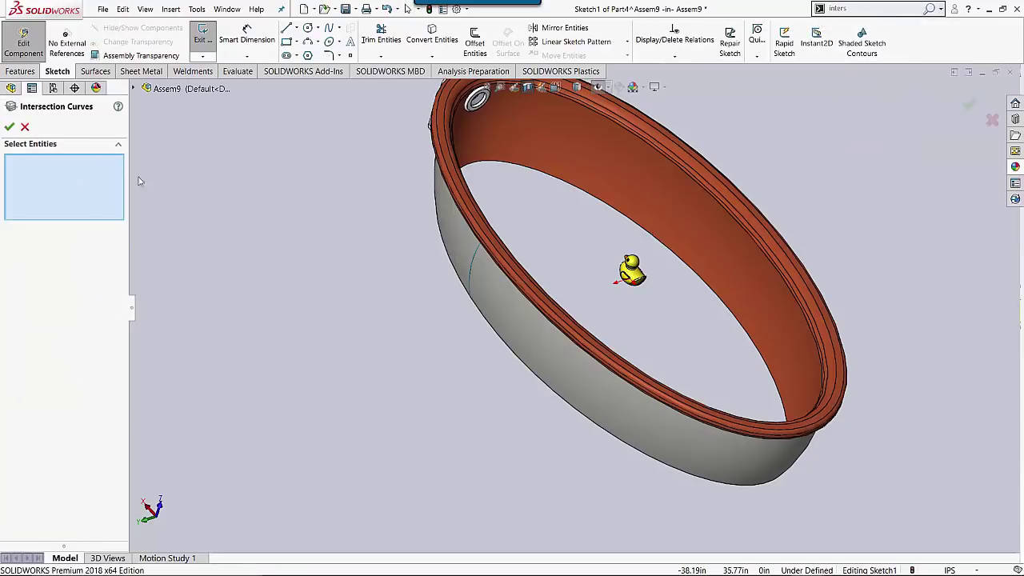
pyautogui.click(601, 155)
pyautogui.moveTo(596, 161); pyautogui.dragTo(411, 180, button='middle')
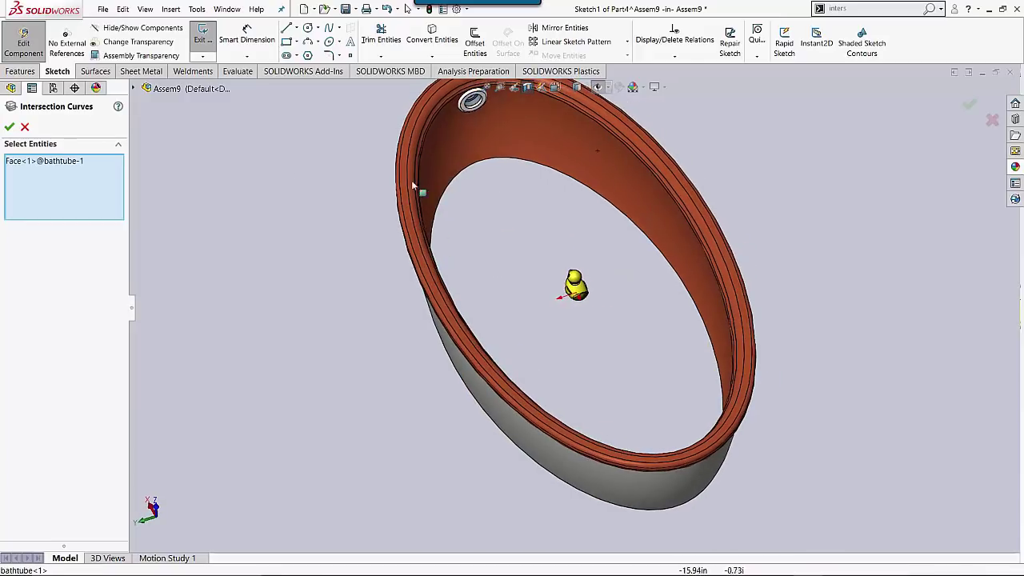
pyautogui.click(10, 127)
pyautogui.moveTo(265, 199); pyautogui.dragTo(762, 280, button='middle')
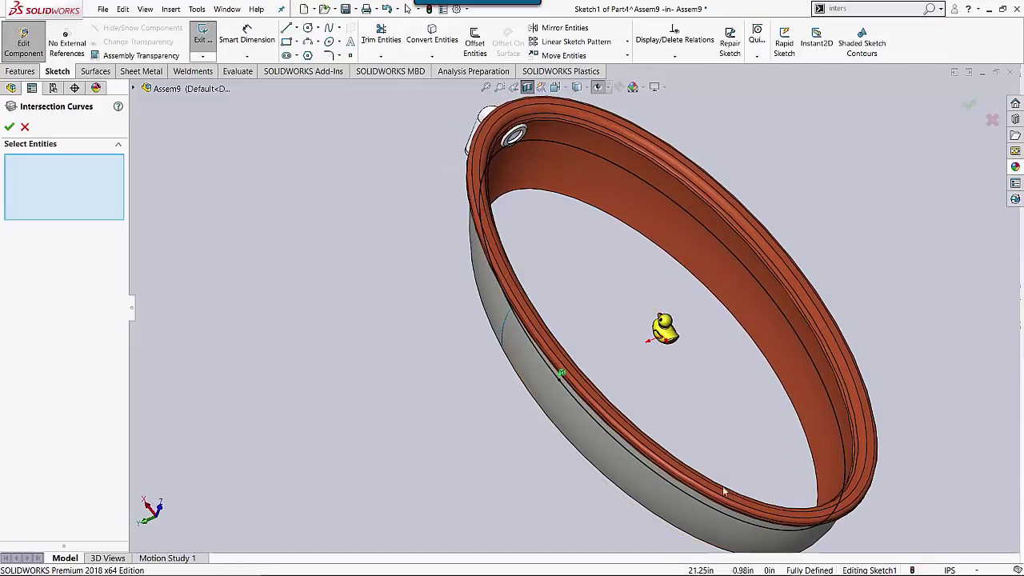
pyautogui.moveTo(598, 331); pyautogui.dragTo(640, 348, button='middle')
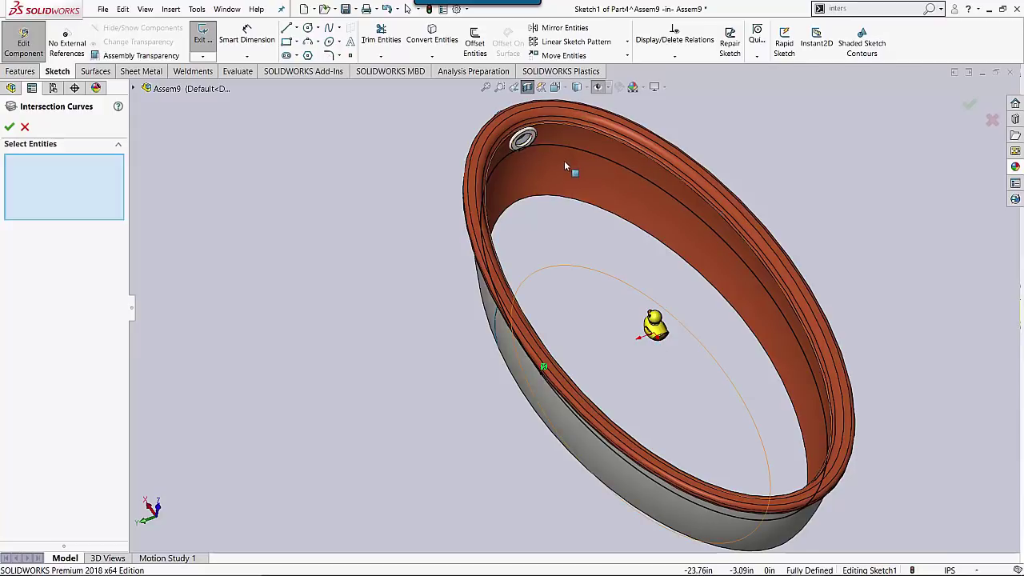
pyautogui.moveTo(564, 165)
pyautogui.mouseDown(button='middle')
pyautogui.moveTo(584, 176)
pyautogui.moveTo(555, 159)
pyautogui.mouseUp(button='middle')
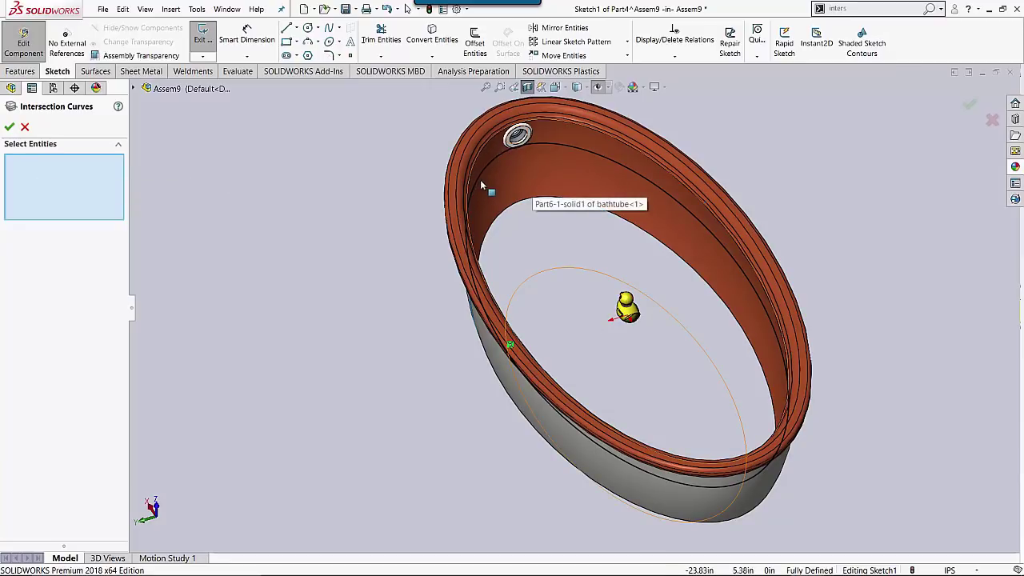
pyautogui.moveTo(509, 179); pyautogui.dragTo(506, 181, button='middle')
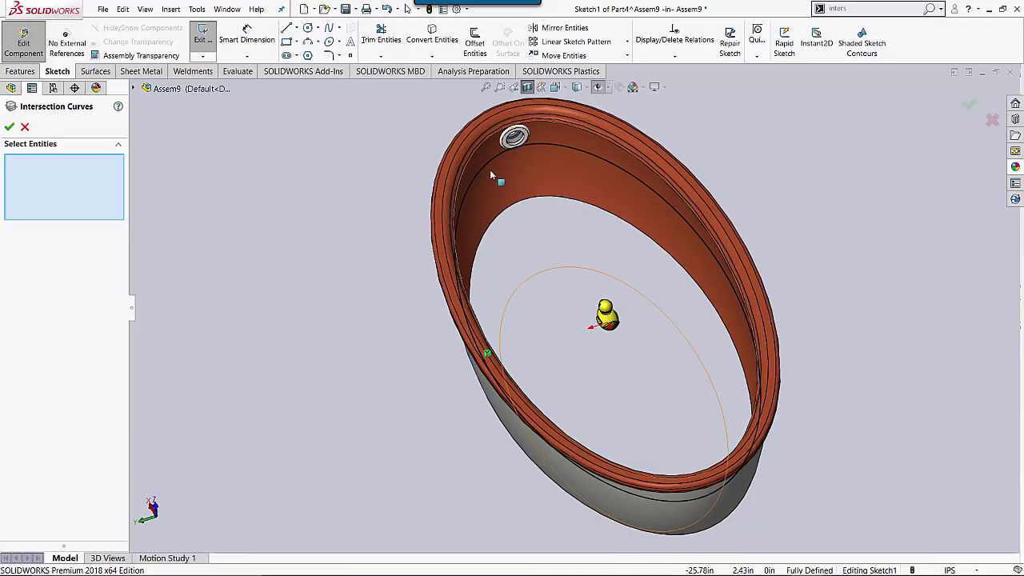
pyautogui.click(25, 127)
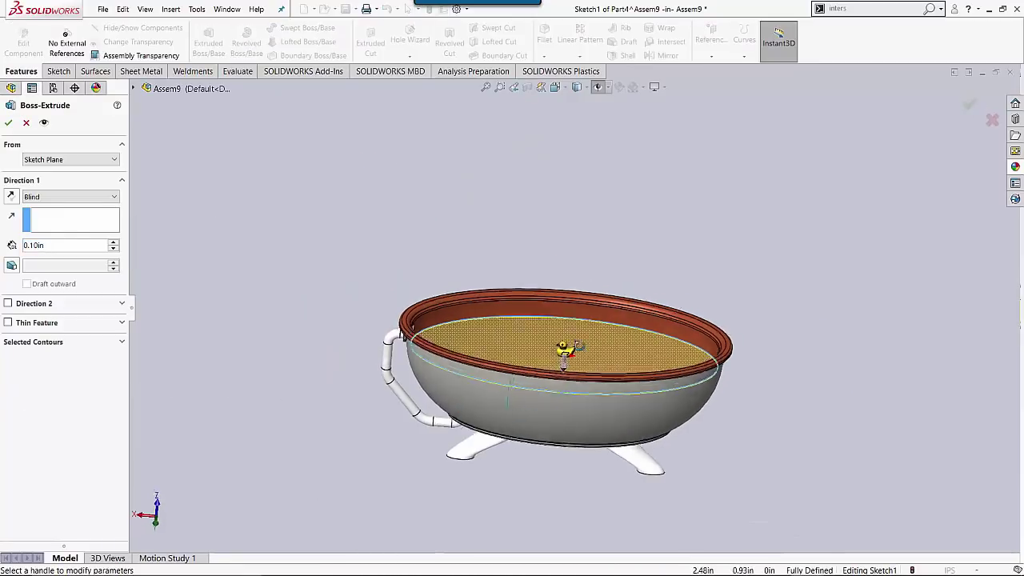
# Step: Drag the Boss-Extrude depth to 18.67in, then try Up To Surface on the tub's bottom face
pyautogui.click(564, 370)
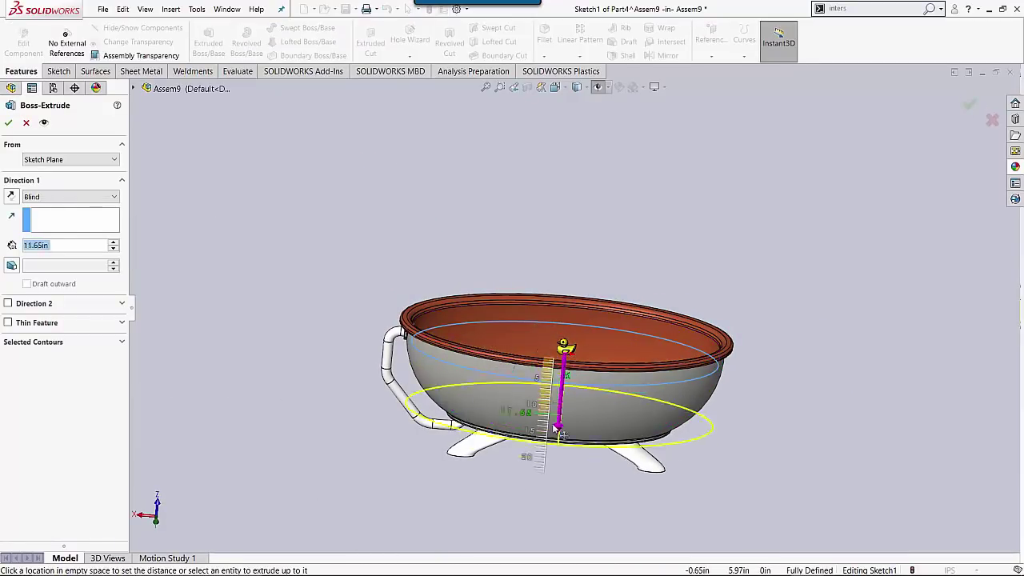
pyautogui.click(581, 464)
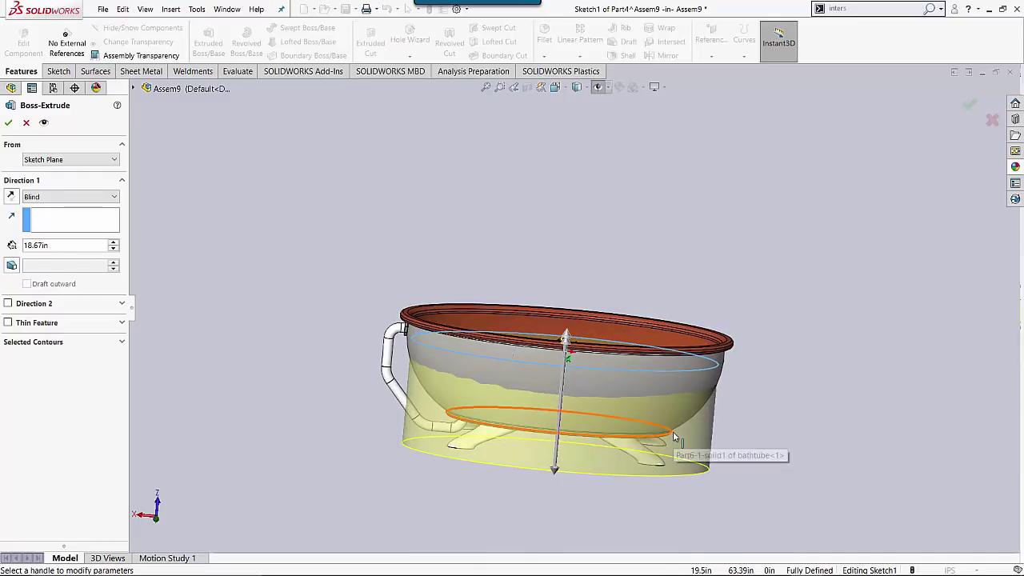
pyautogui.scroll(-1, 636, 456)
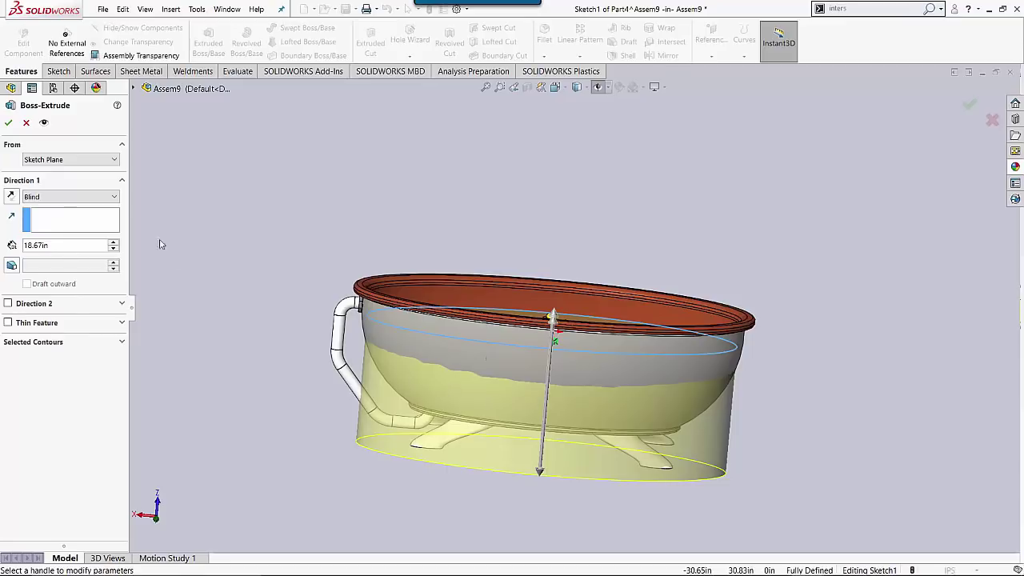
pyautogui.click(69, 199)
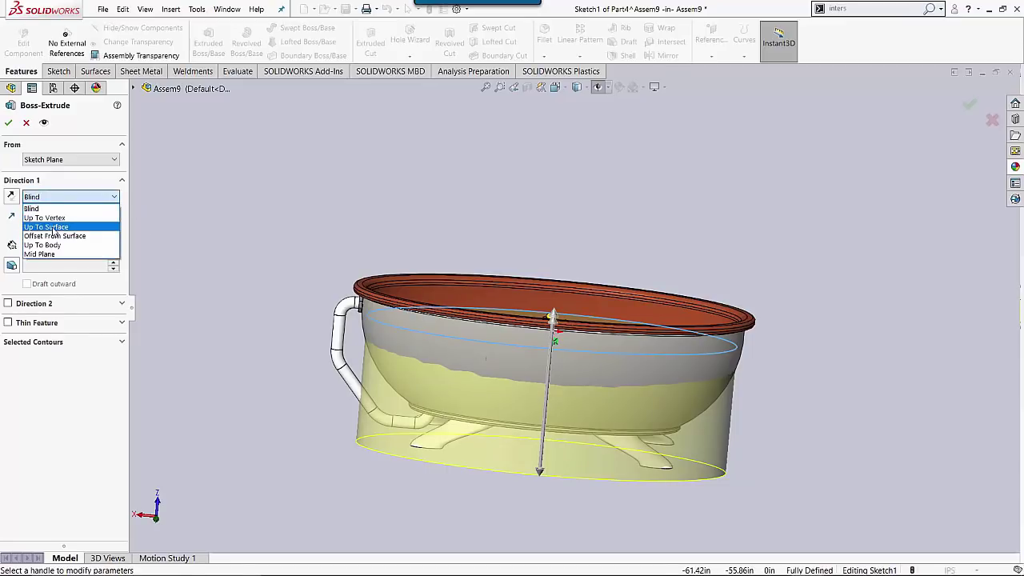
pyautogui.click(45, 226)
pyautogui.moveTo(521, 304)
pyautogui.mouseDown(button='middle')
pyautogui.moveTo(521, 373)
pyautogui.moveTo(512, 314)
pyautogui.mouseUp(button='middle')
pyautogui.click(521, 373)
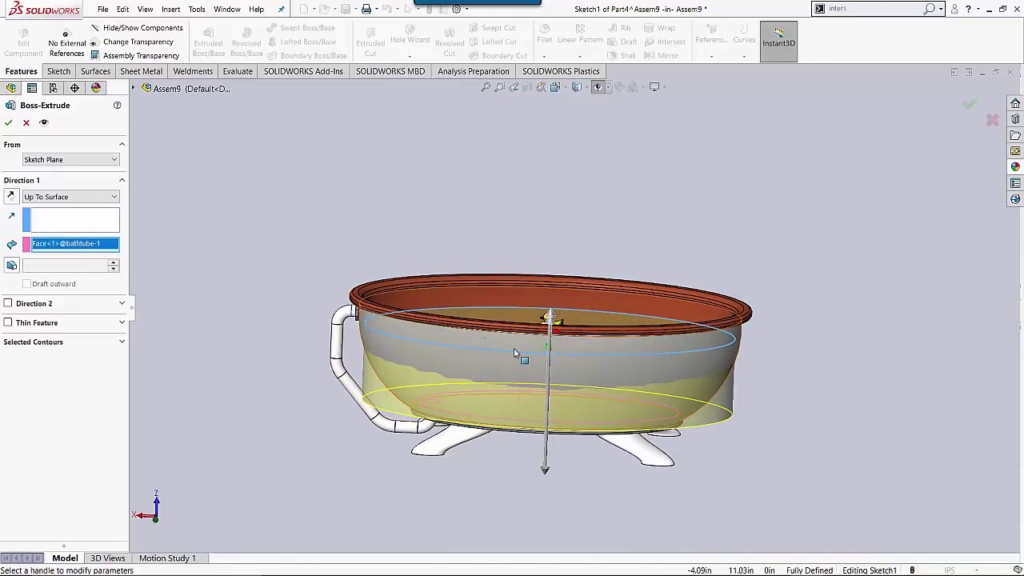
# Step: Switch the end condition to Up To Body on the bathtub, then back out of the extrusion
pyautogui.click(92, 200)
pyautogui.click(61, 246)
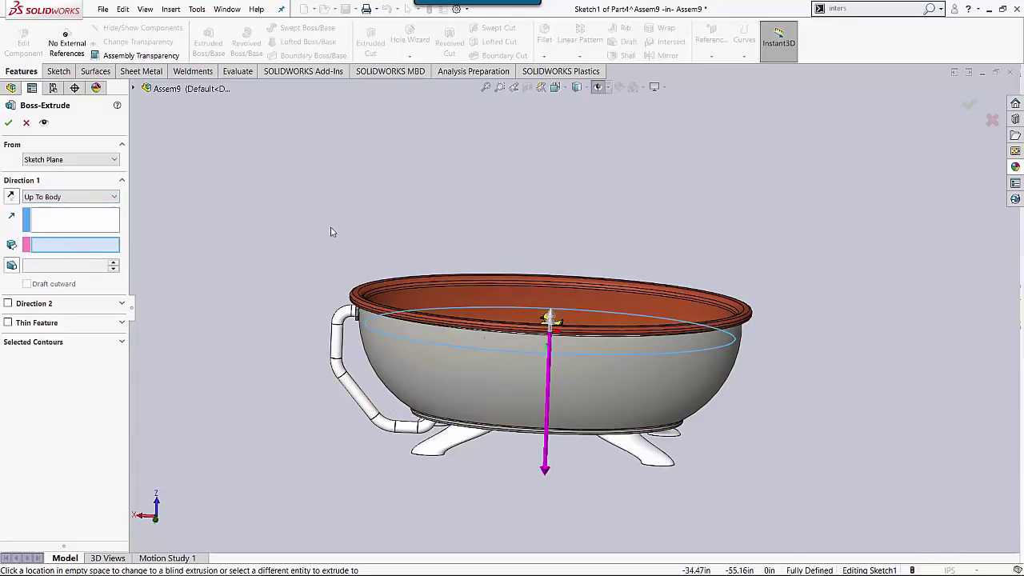
pyautogui.click(505, 311)
pyautogui.moveTo(505, 311); pyautogui.dragTo(508, 379, button='middle')
pyautogui.scroll(-2, 448, 364)
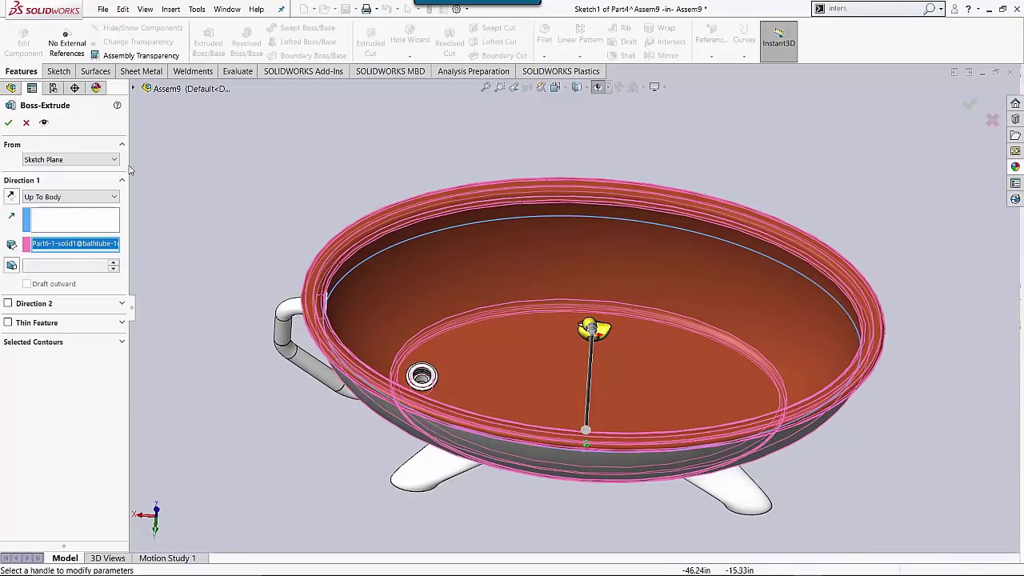
pyautogui.press('Return')
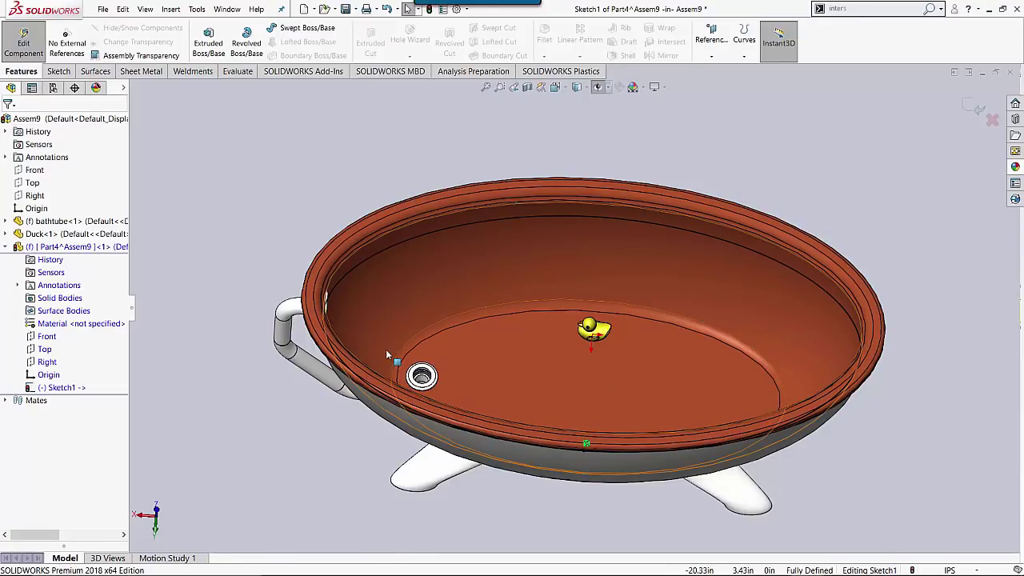
# Step: Exit the sketch and offset the three inner tub faces by 0.00in into Surface-Offset1
pyautogui.click(24, 41)
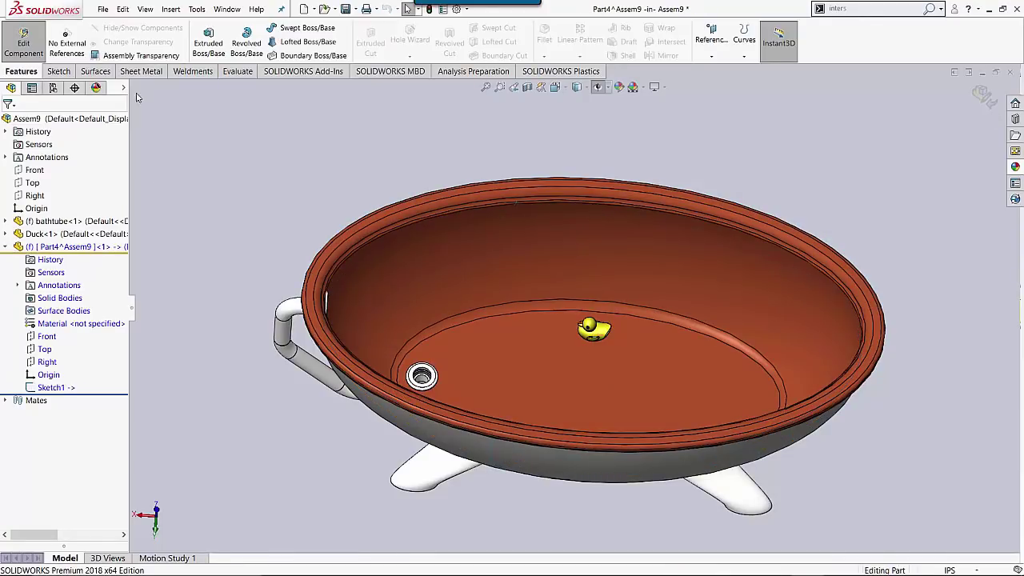
pyautogui.click(95, 71)
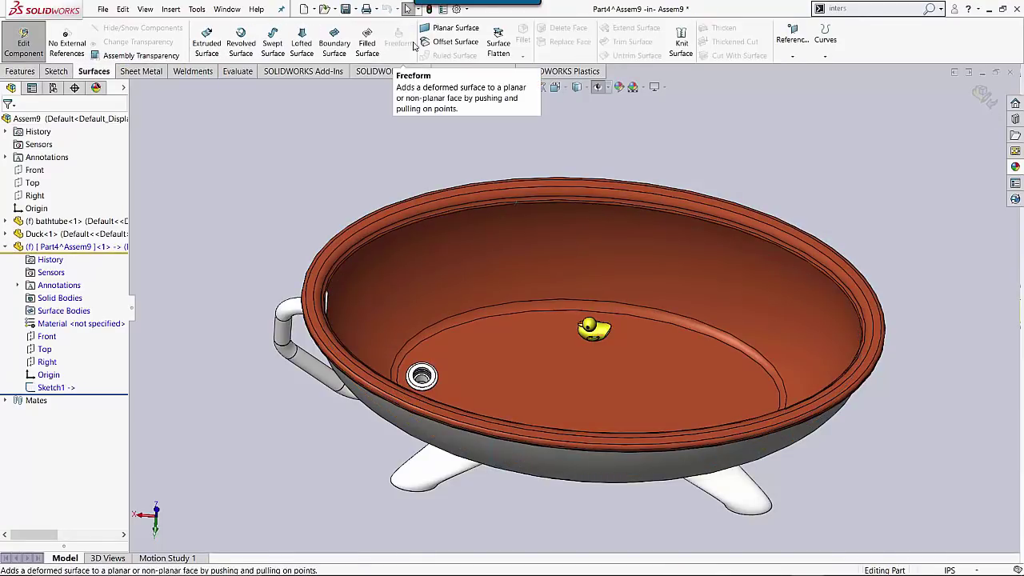
pyautogui.click(455, 42)
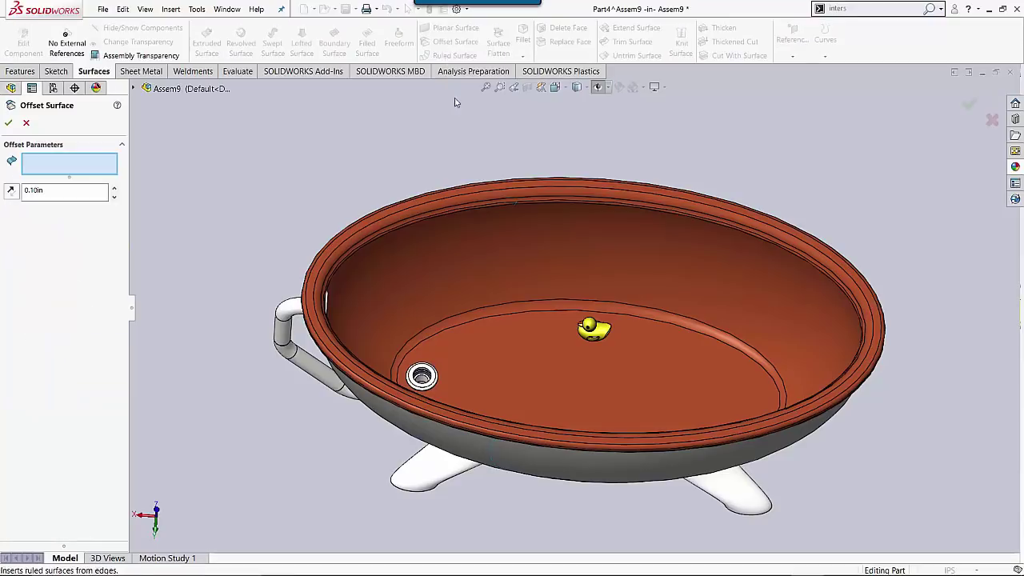
pyautogui.click(435, 260)
pyautogui.click(461, 324)
pyautogui.click(471, 352)
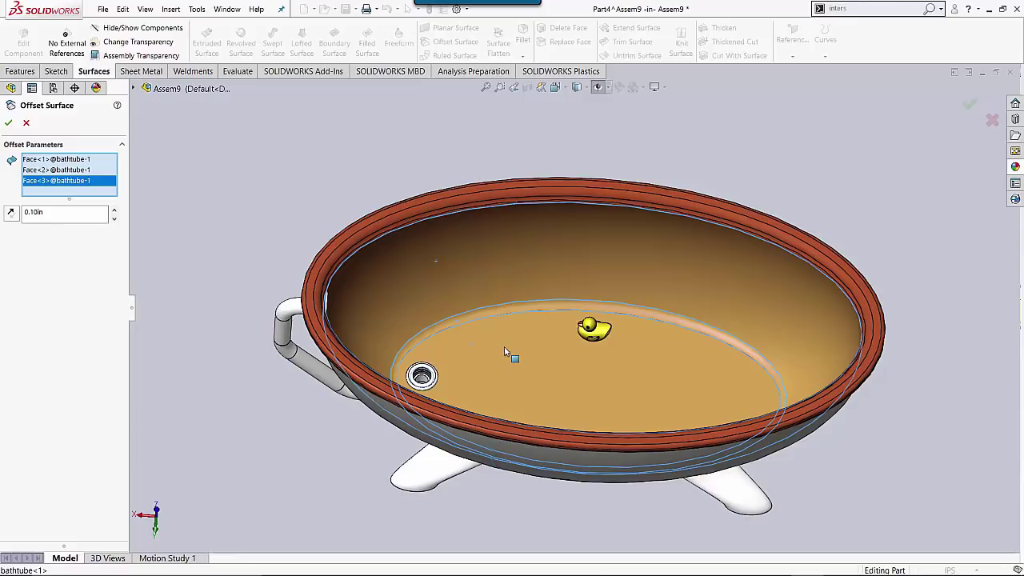
pyautogui.doubleClick(67, 210)
pyautogui.write('0')
pyautogui.press('Return')
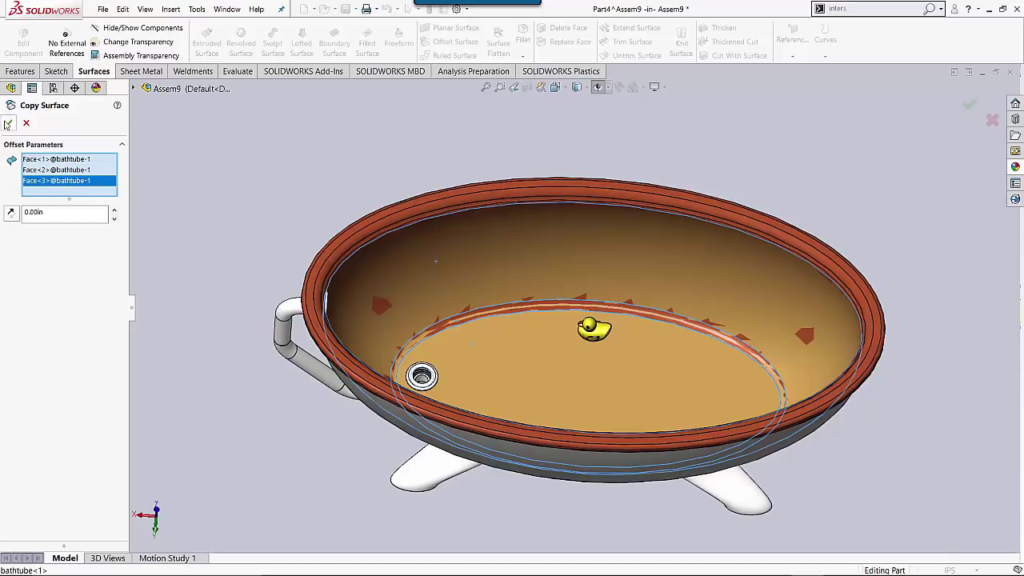
pyautogui.click(8, 124)
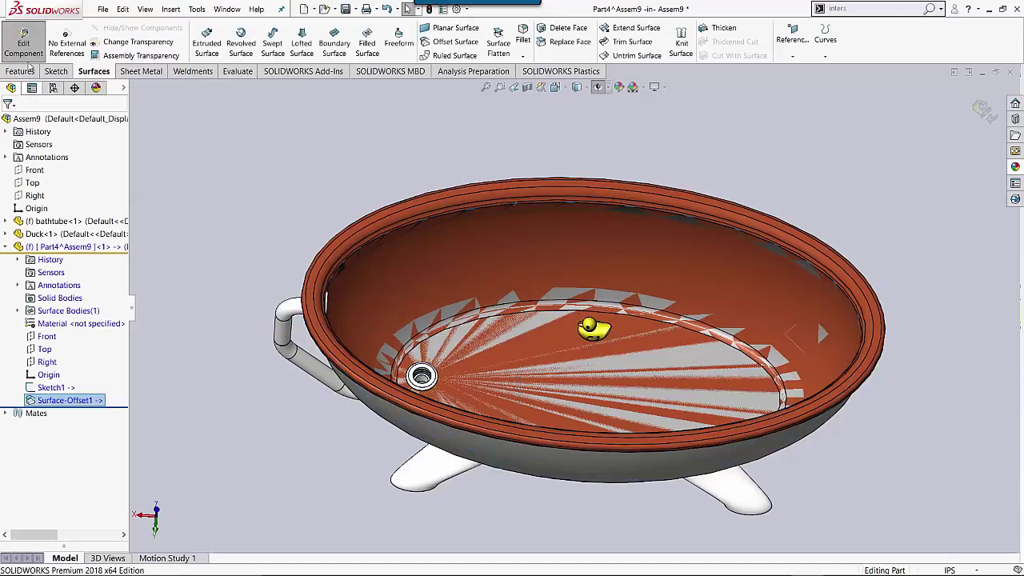
# Step: Exit the assembly edit and open Part4 in its own window to inspect Surface-Offset1
pyautogui.click(24, 44)
pyautogui.rightClick(56, 246)
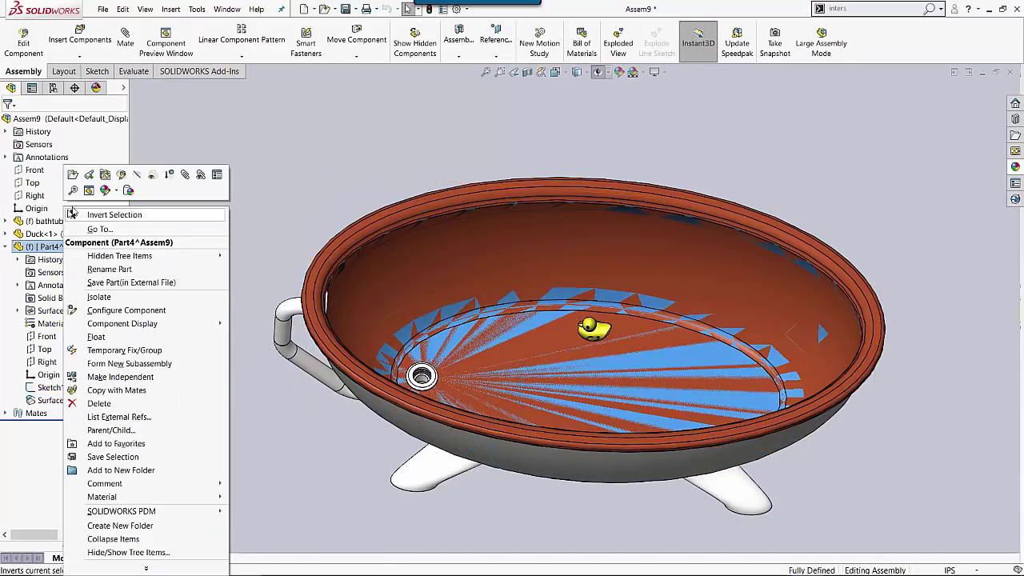
pyautogui.click(74, 175)
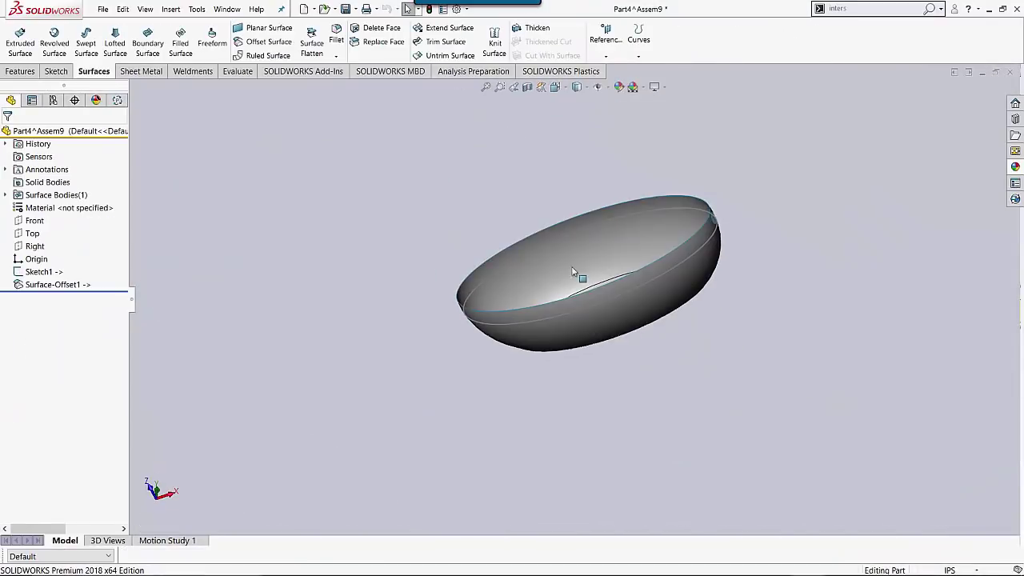
pyautogui.moveTo(572, 272); pyautogui.dragTo(372, 333, button='middle')
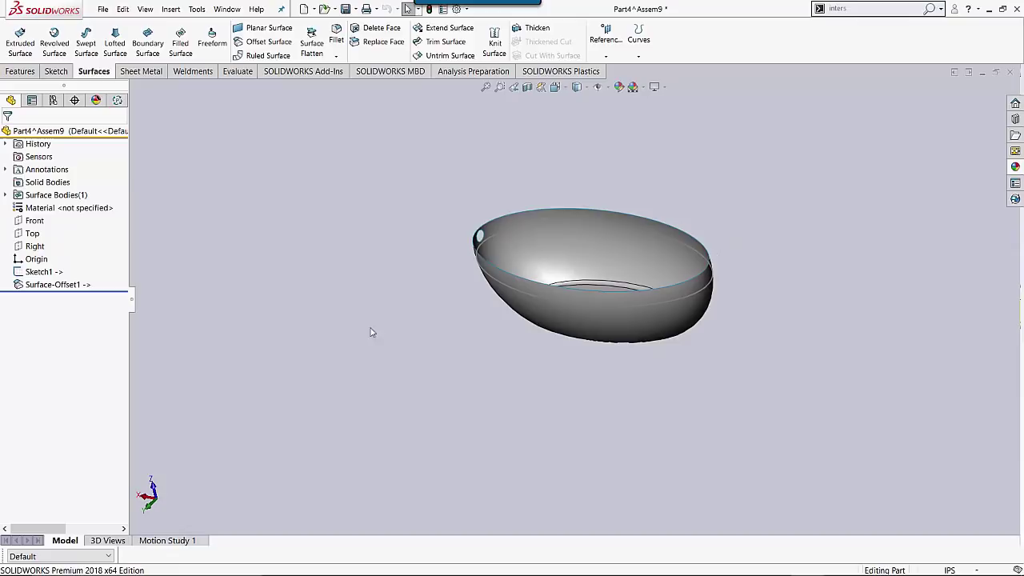
pyautogui.click(6, 194)
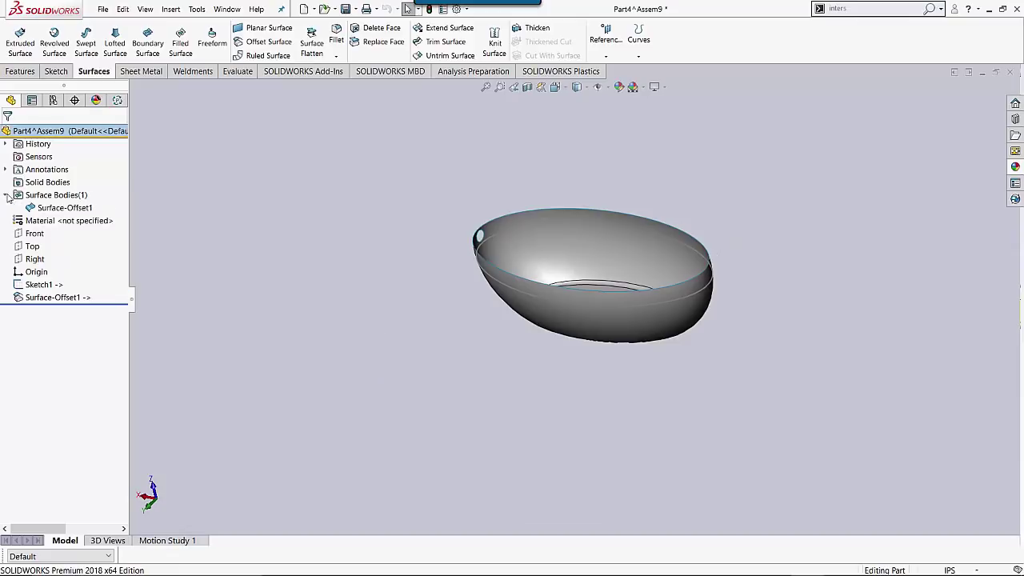
pyautogui.click(64, 207)
pyautogui.click(411, 289)
pyautogui.scroll(-5, 614, 302)
pyautogui.moveTo(614, 302); pyautogui.dragTo(610, 336, button='middle')
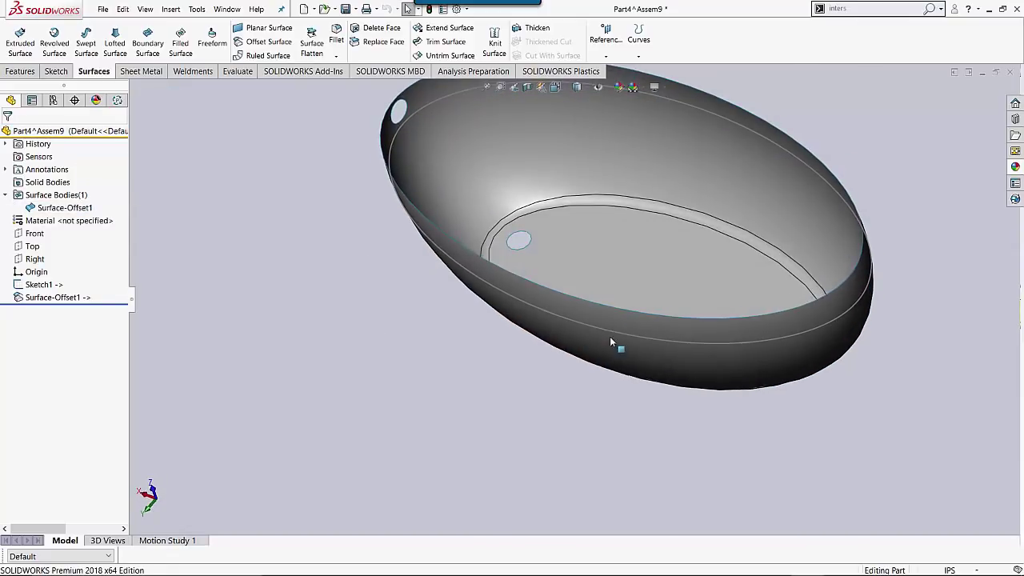
# Step: Patch the drain hole and overflow hole with Surface-Fill1 and Surface-Fill2
pyautogui.click(532, 241)
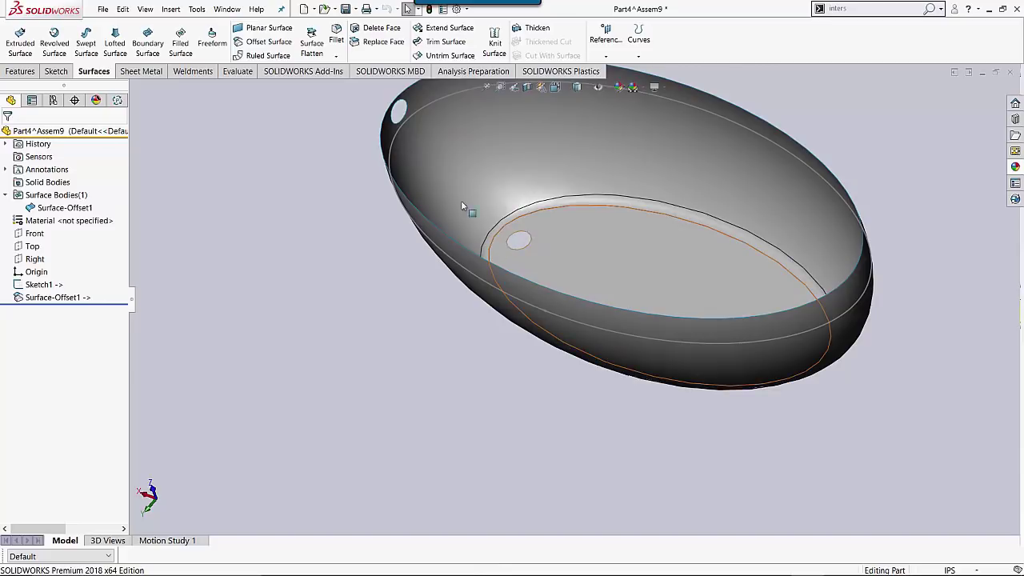
pyautogui.click(180, 42)
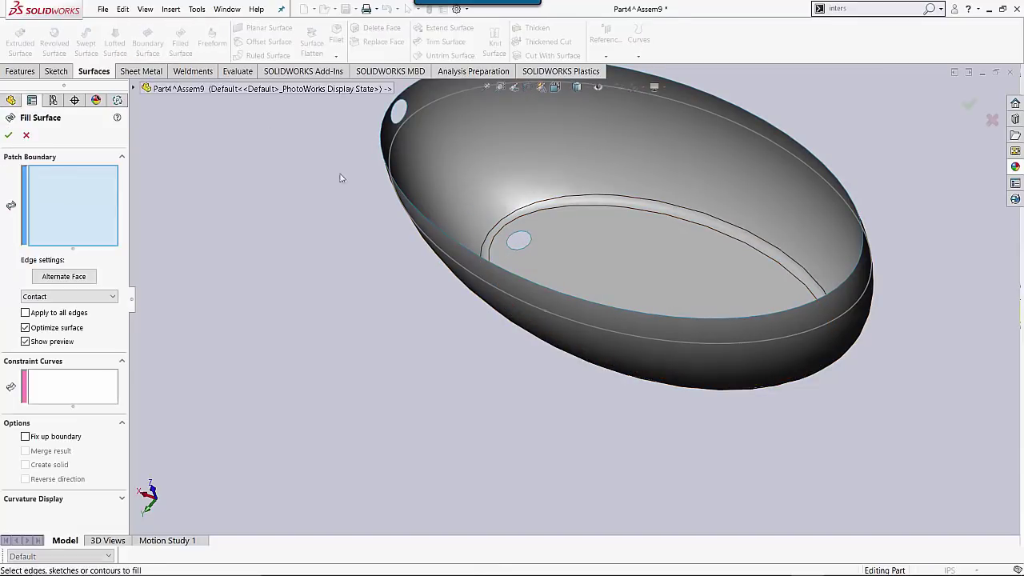
pyautogui.click(528, 243)
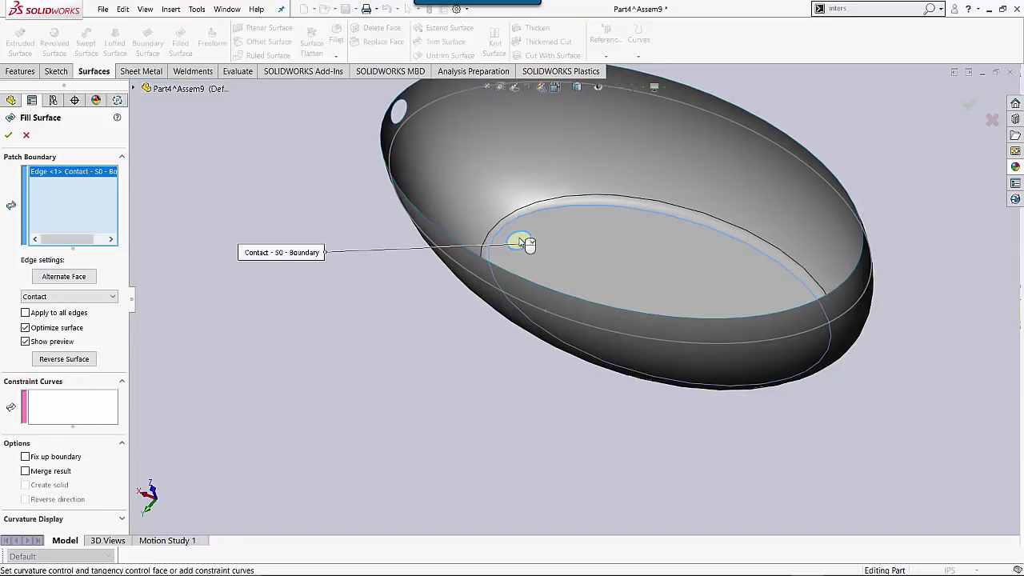
pyautogui.press('Return')
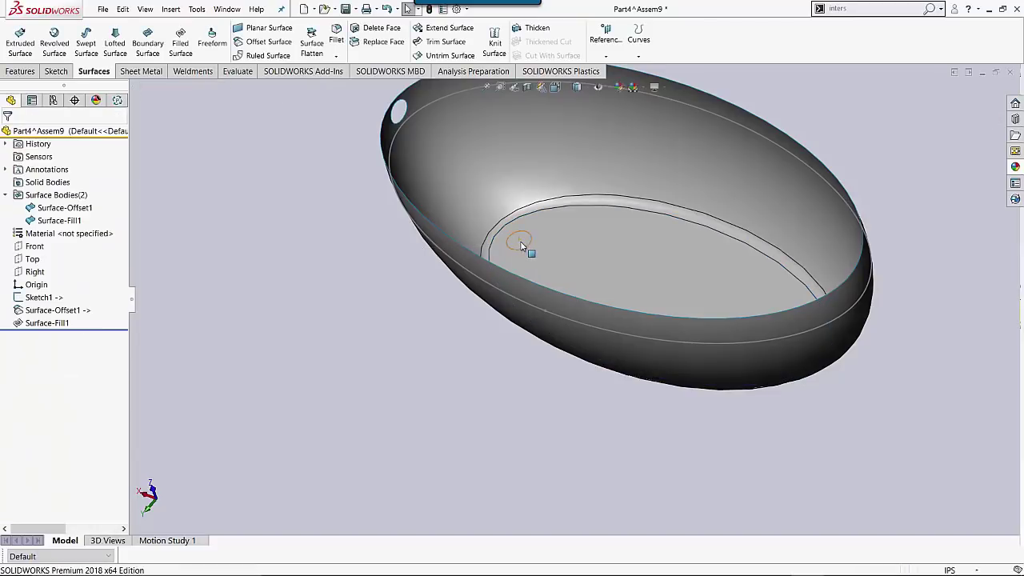
pyautogui.click(180, 48)
pyautogui.click(404, 115)
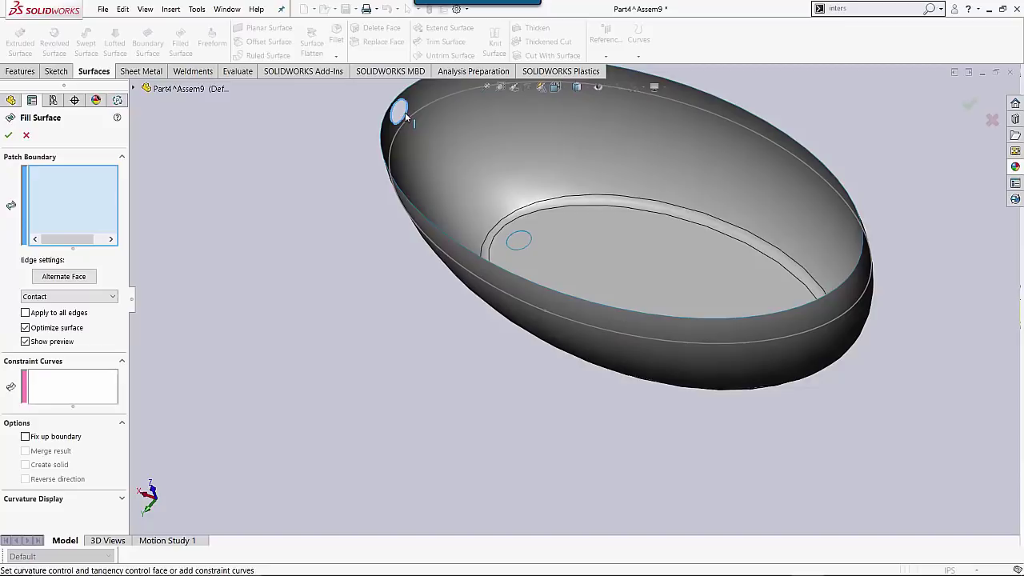
pyautogui.press('Return')
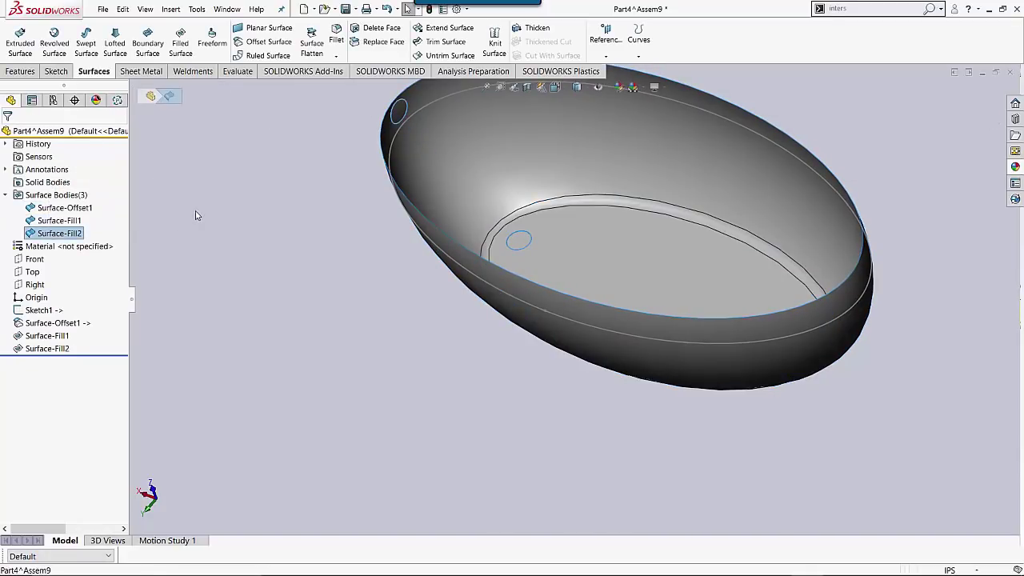
pyautogui.press('f')
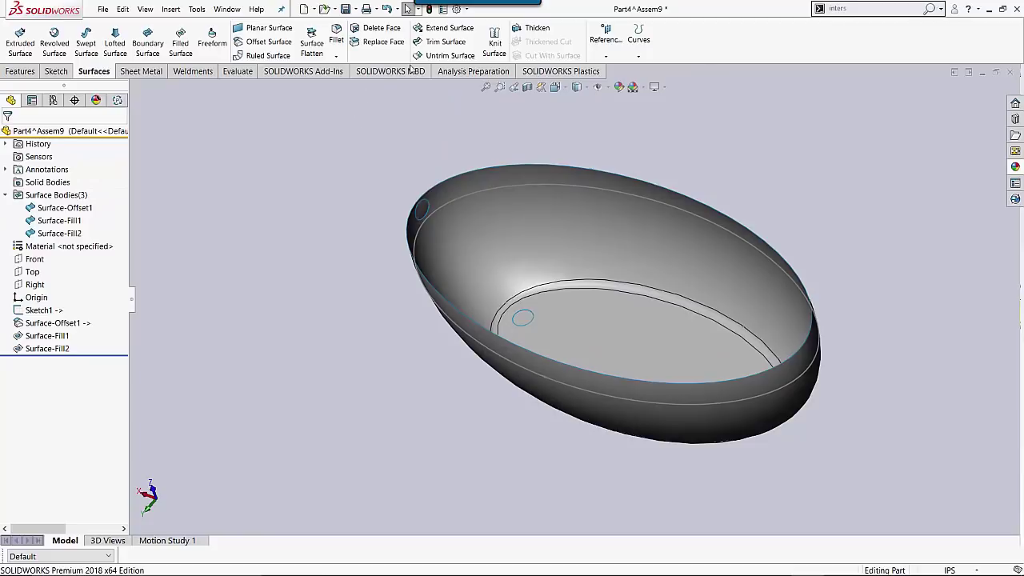
# Step: Knit Surface-Fill2, Surface-Offset1 and Surface-Fill1 into Surface-Knit1 with entities merged
pyautogui.click(495, 41)
pyautogui.click(425, 214)
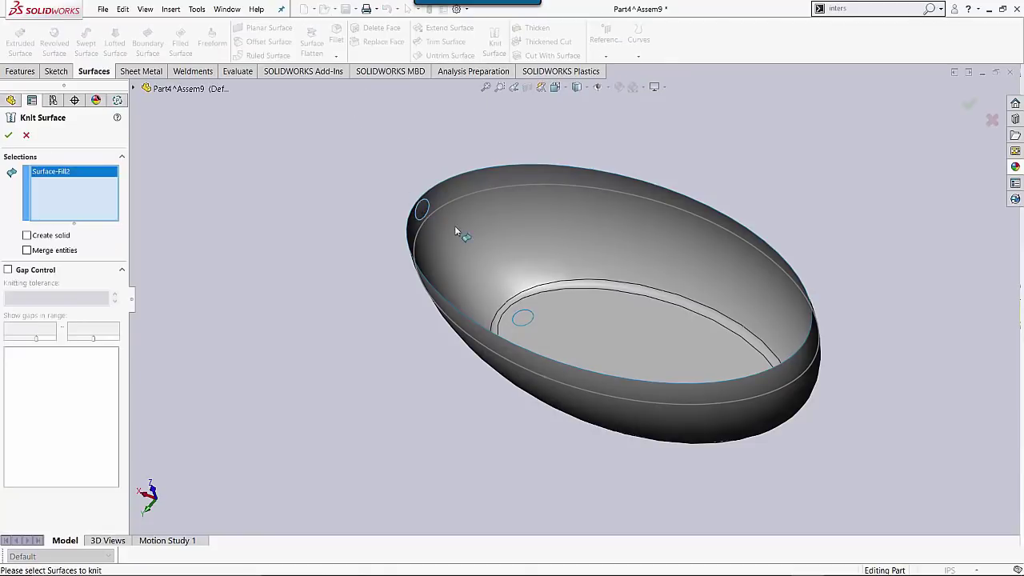
pyautogui.click(462, 232)
pyautogui.click(523, 317)
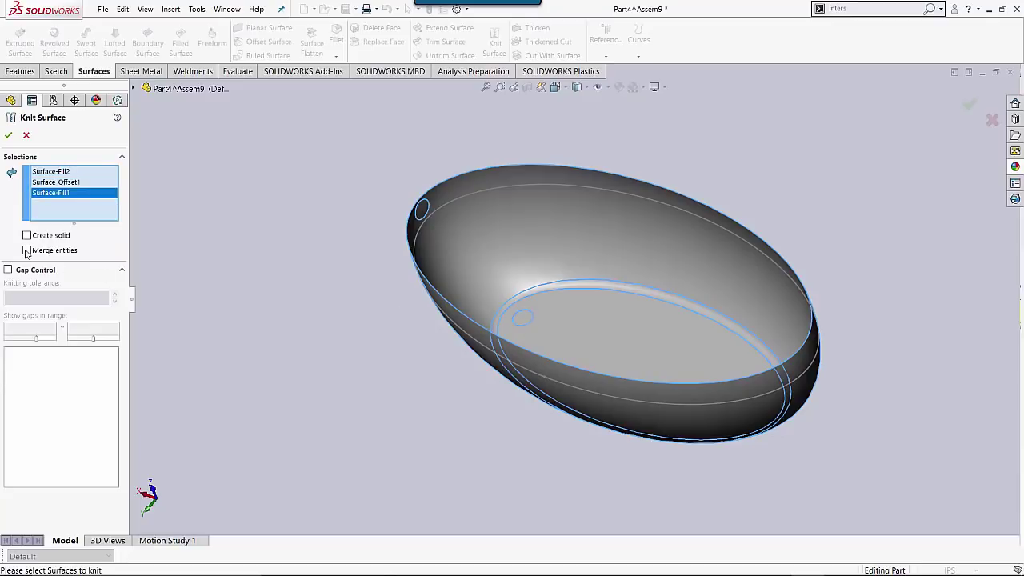
pyautogui.click(9, 136)
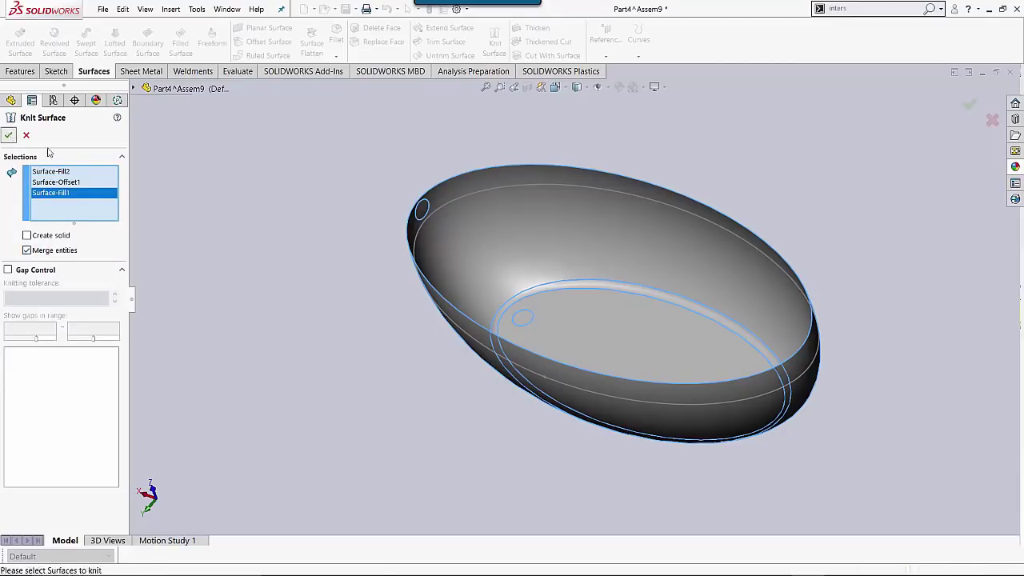
pyautogui.moveTo(233, 274); pyautogui.dragTo(297, 259, button='middle')
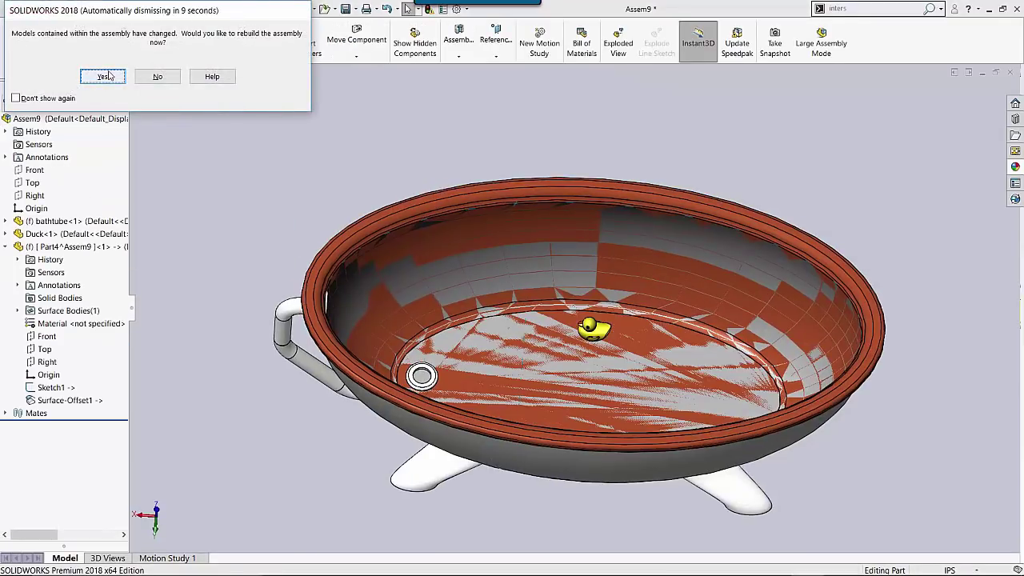
# Step: Rebuild Assem9 with the knitted water surface and edit Part4 in place
pyautogui.click(103, 77)
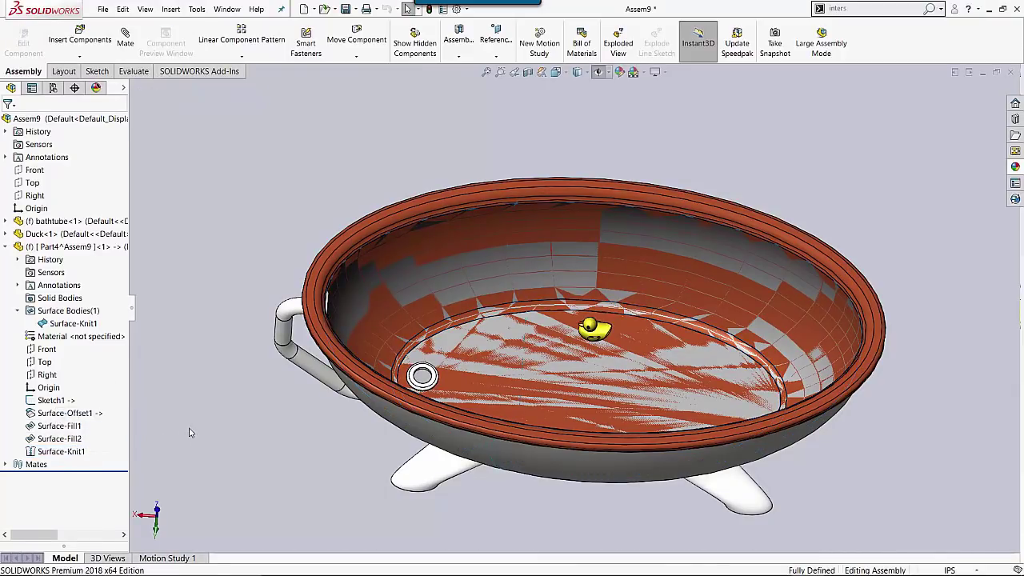
pyautogui.rightClick(56, 246)
pyautogui.click(113, 176)
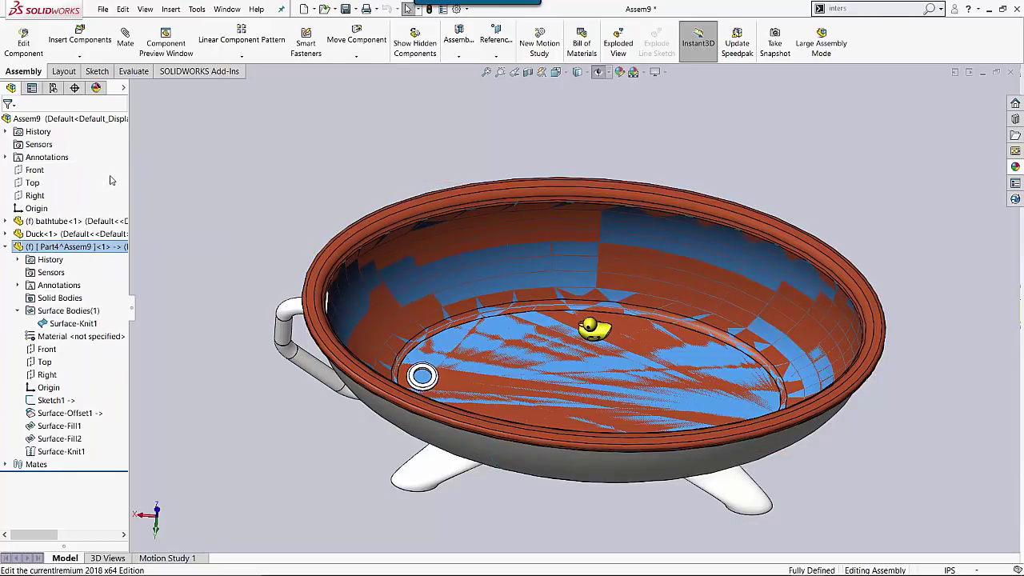
# Step: Extrude Sketch1 Up To Surface Surface-Knit1, creating Part4's solid water body
pyautogui.click(51, 401)
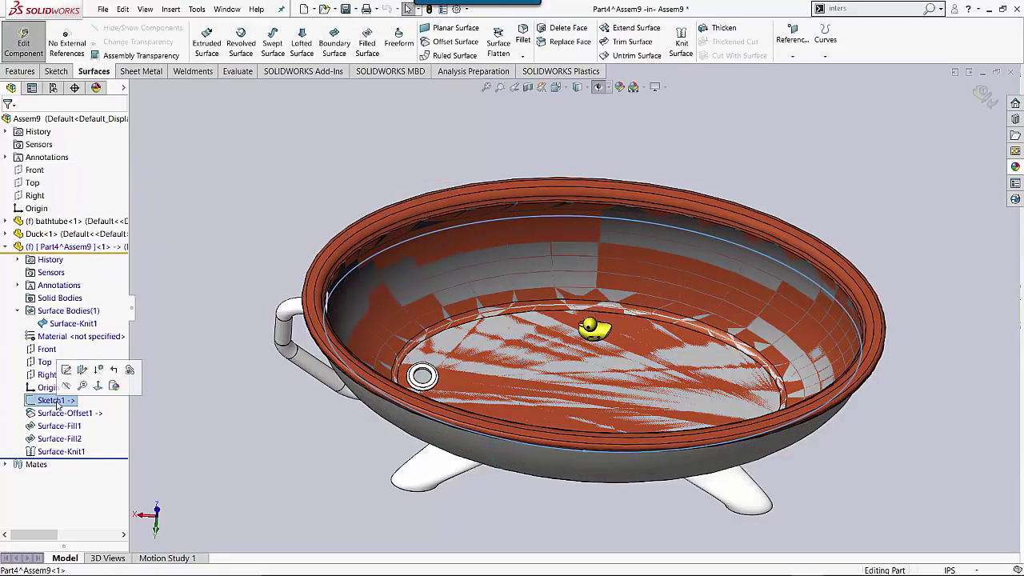
pyautogui.click(20, 71)
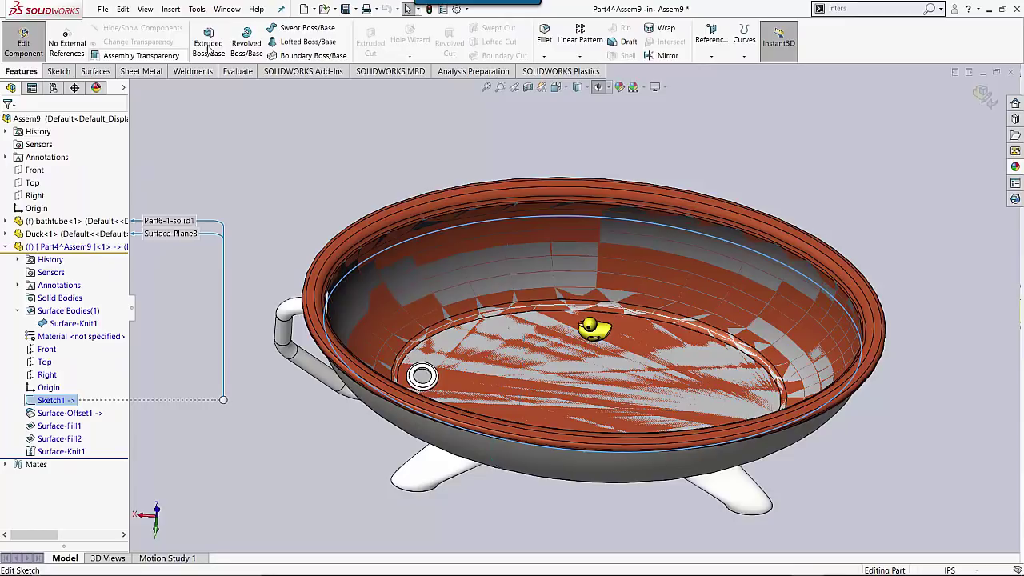
pyautogui.click(209, 40)
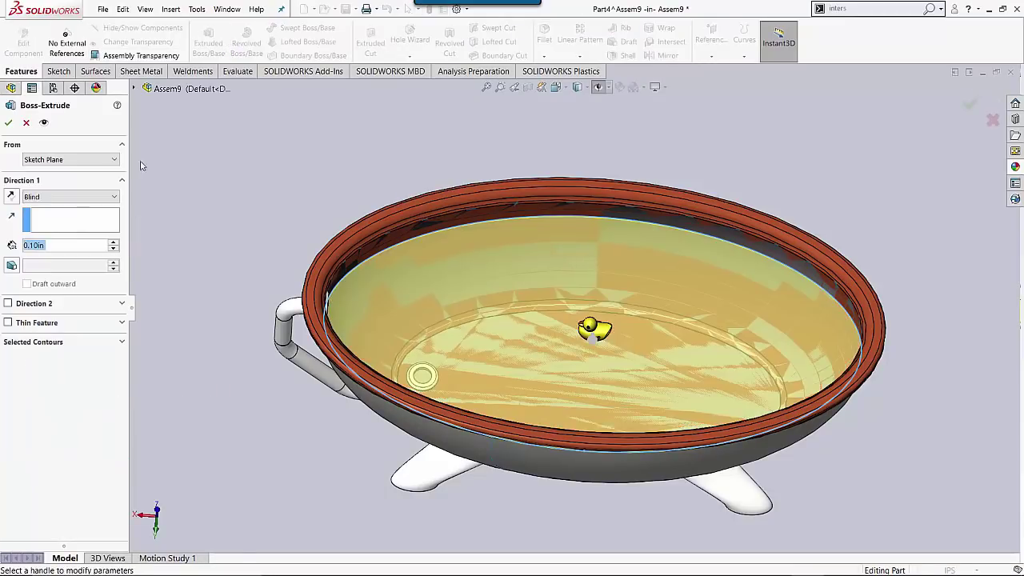
pyautogui.click(80, 199)
pyautogui.click(60, 228)
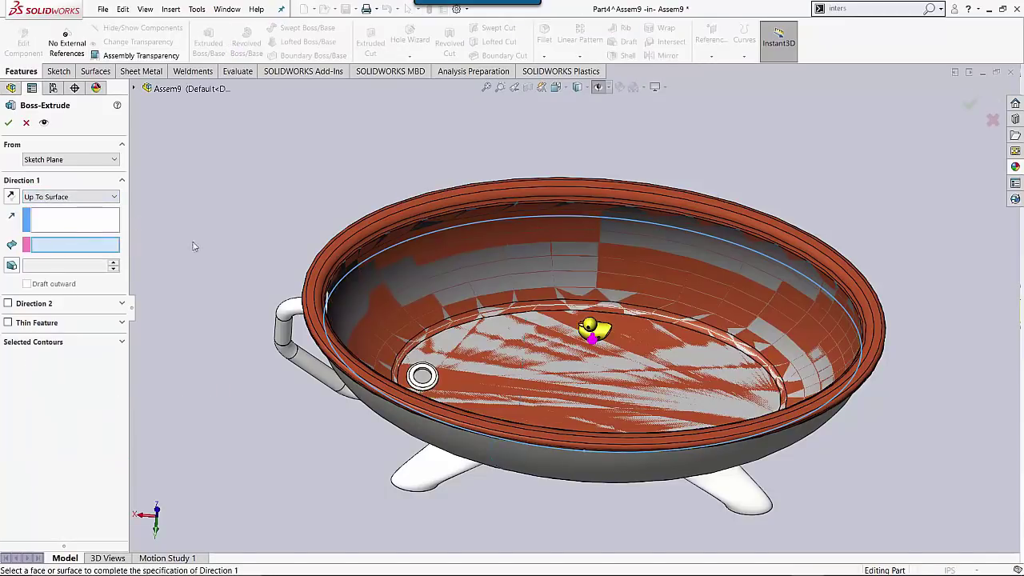
pyautogui.click(454, 296)
pyautogui.moveTo(461, 295); pyautogui.dragTo(396, 302, button='middle')
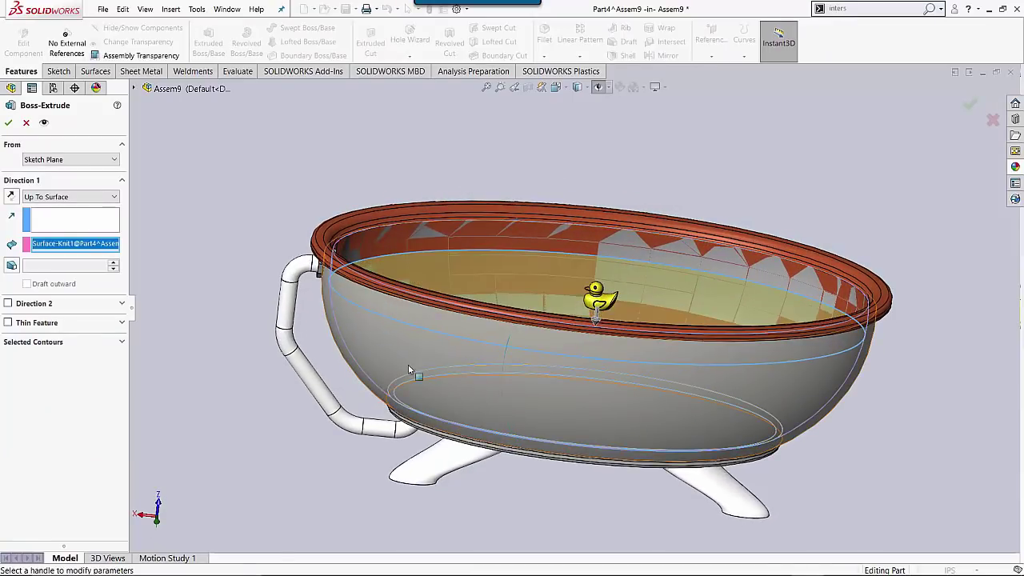
pyautogui.moveTo(843, 367); pyautogui.dragTo(835, 361, button='middle')
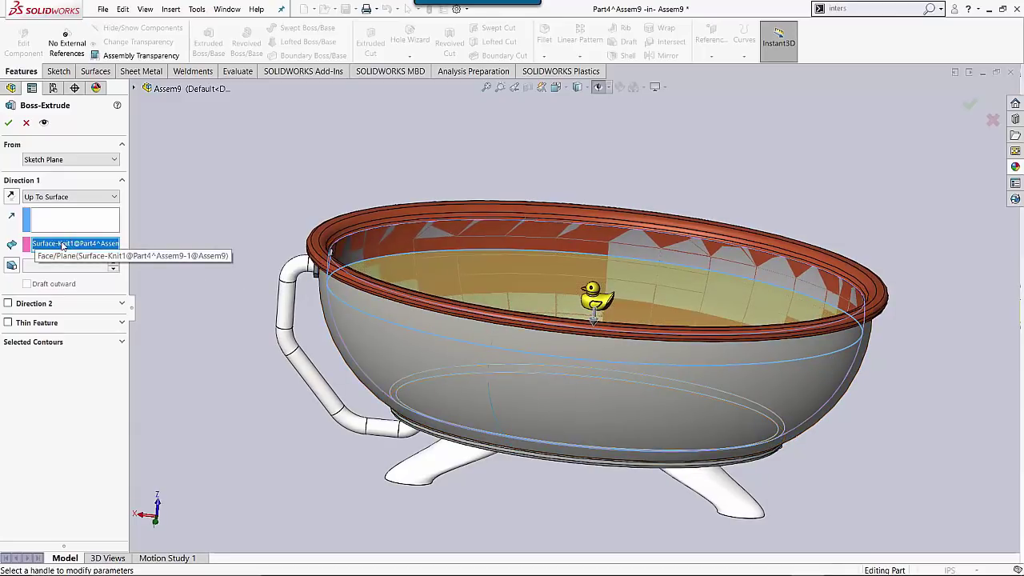
pyautogui.click(8, 123)
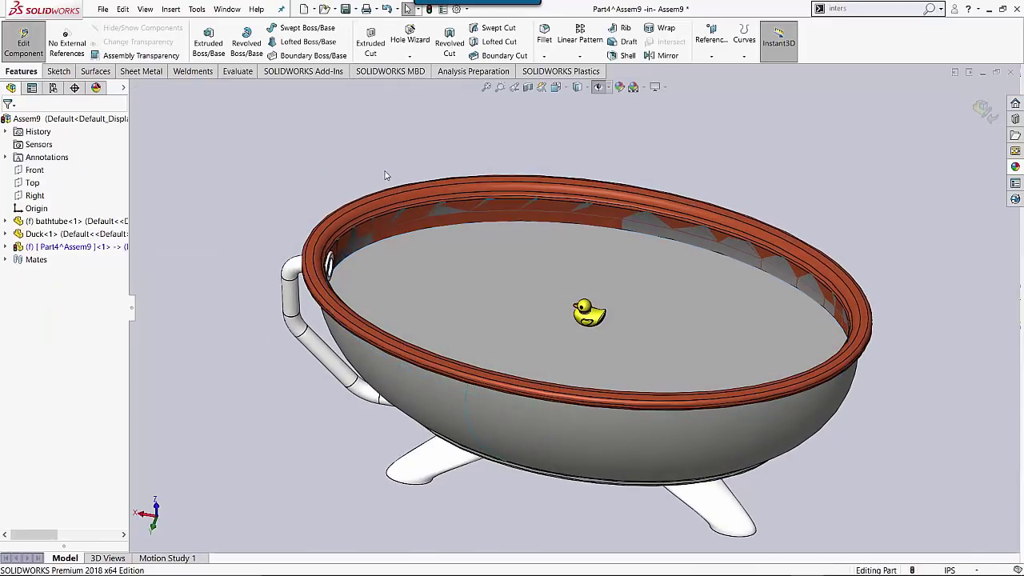
# Step: Give the water body's top face (Face<1>) a blue-purple appearance
pyautogui.click(508, 290)
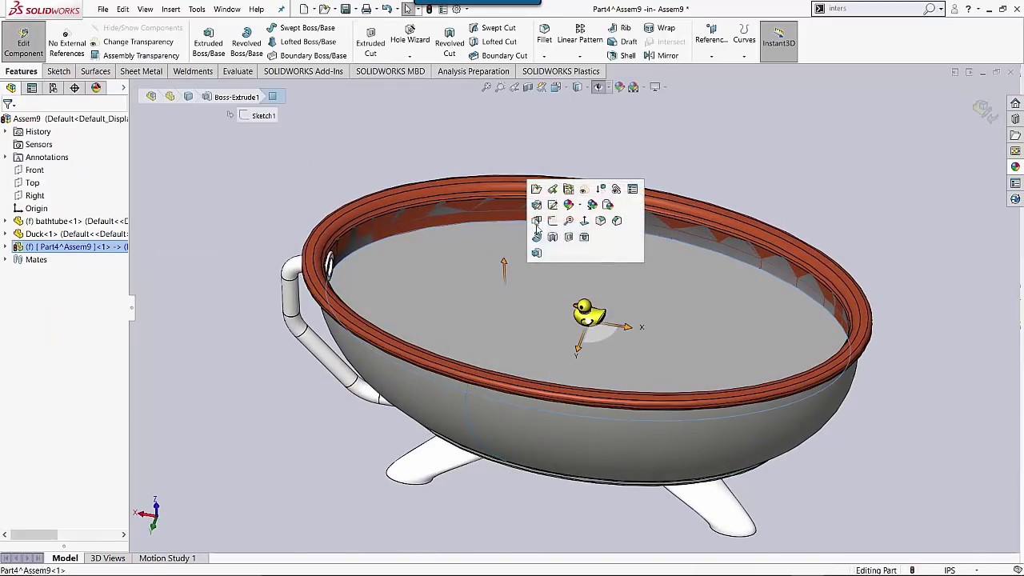
pyautogui.click(574, 207)
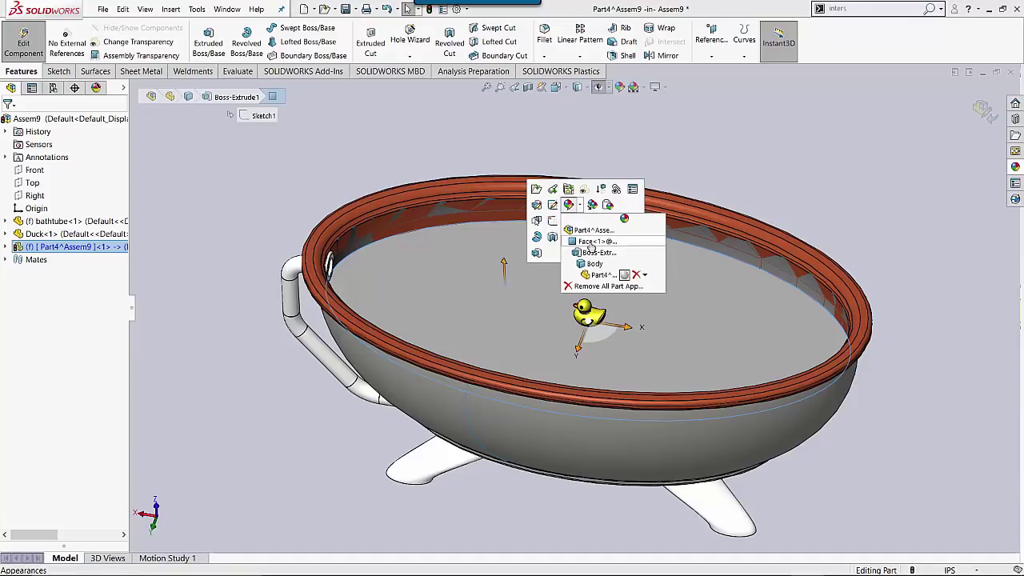
pyautogui.click(596, 240)
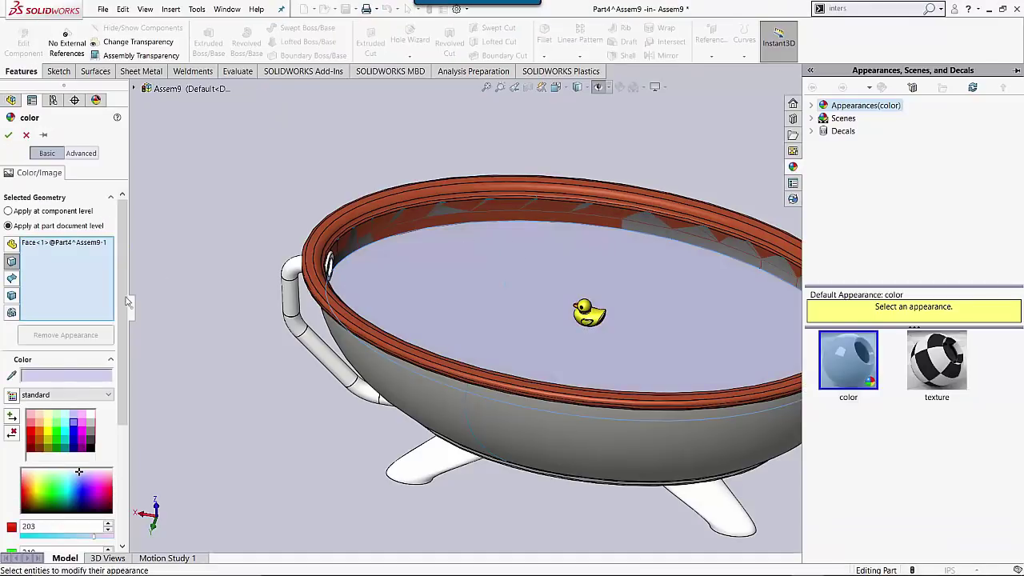
pyautogui.click(76, 428)
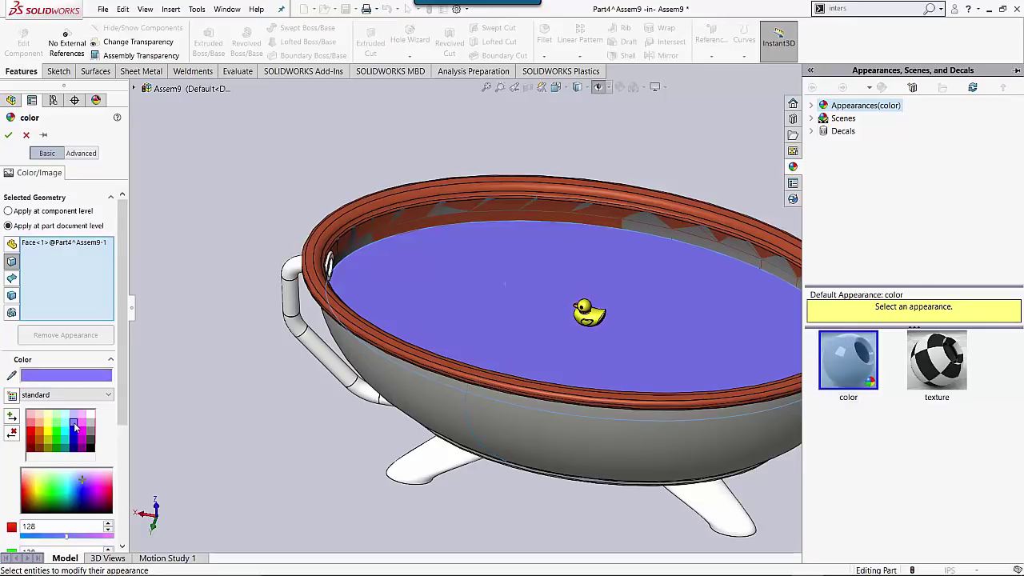
pyautogui.click(8, 136)
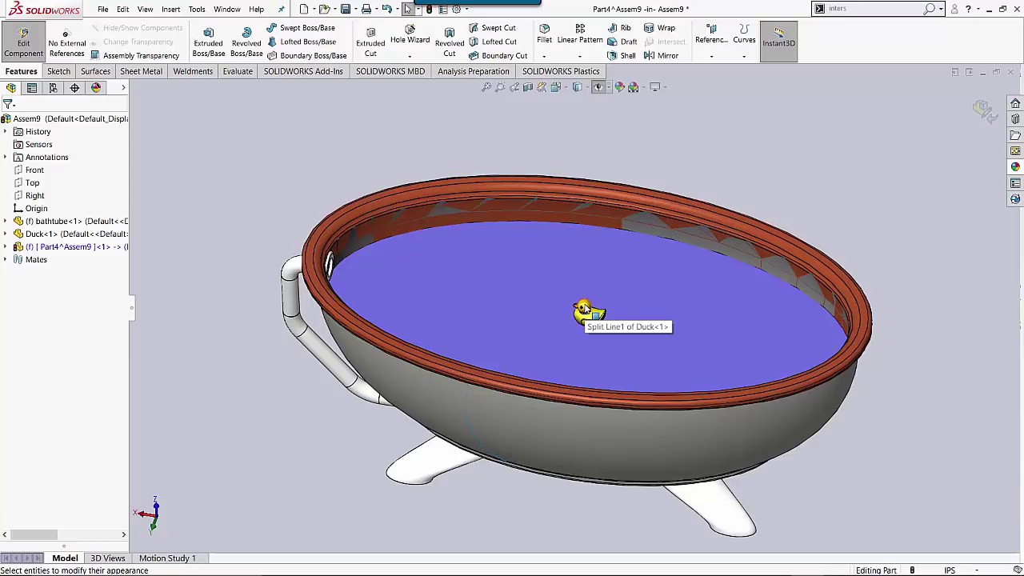
# Step: Exit editing Part4 and nudge the duck slightly on the water in Assem9
pyautogui.click(584, 310)
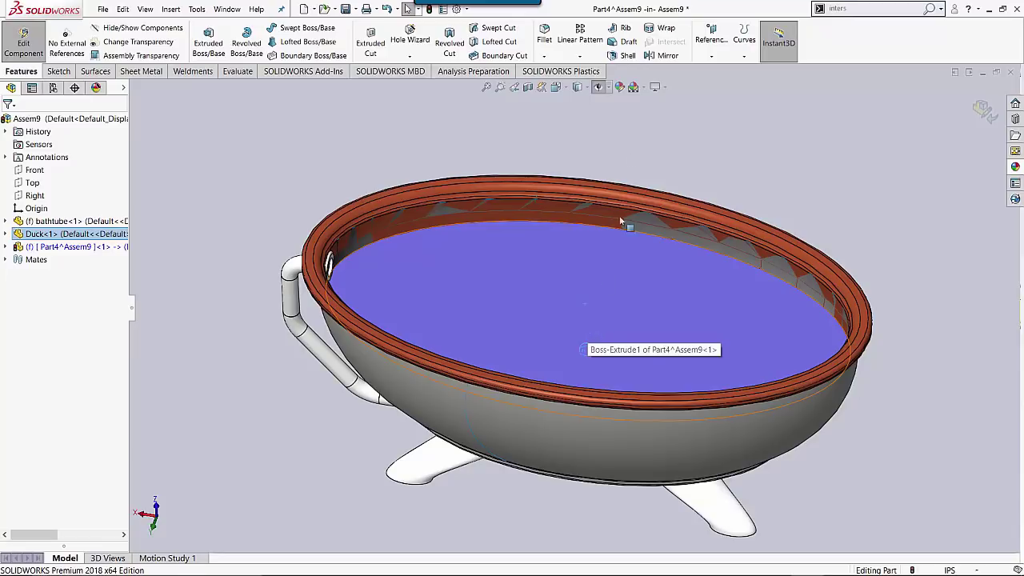
pyautogui.click(621, 148)
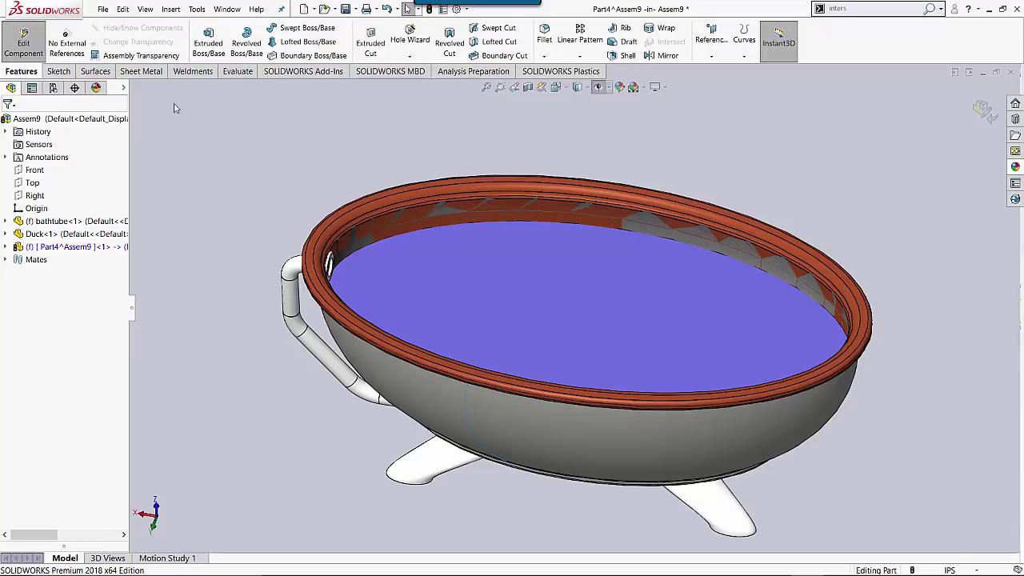
pyautogui.click(23, 42)
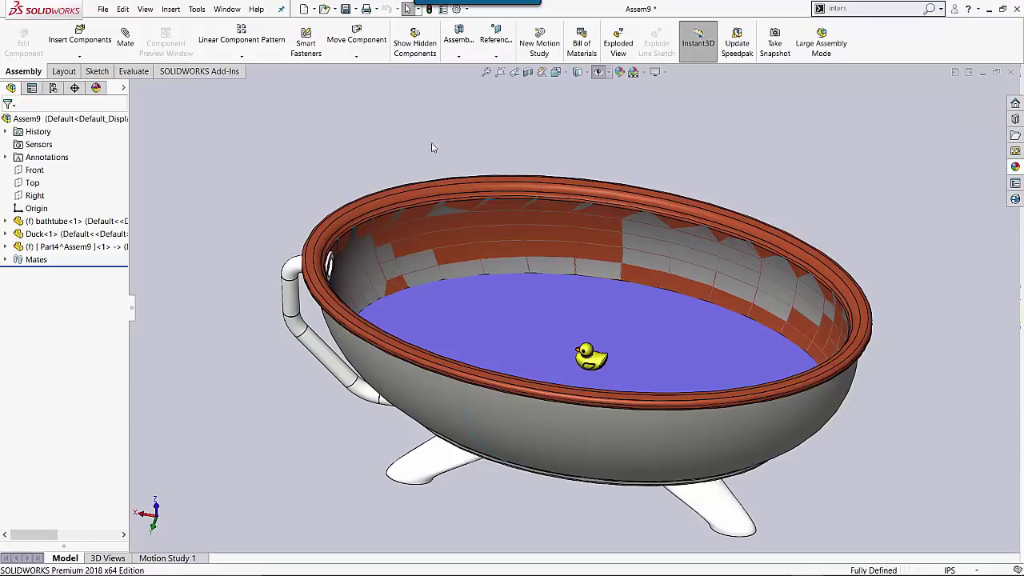
pyautogui.click(590, 357)
pyautogui.moveTo(590, 357); pyautogui.dragTo(580, 219)
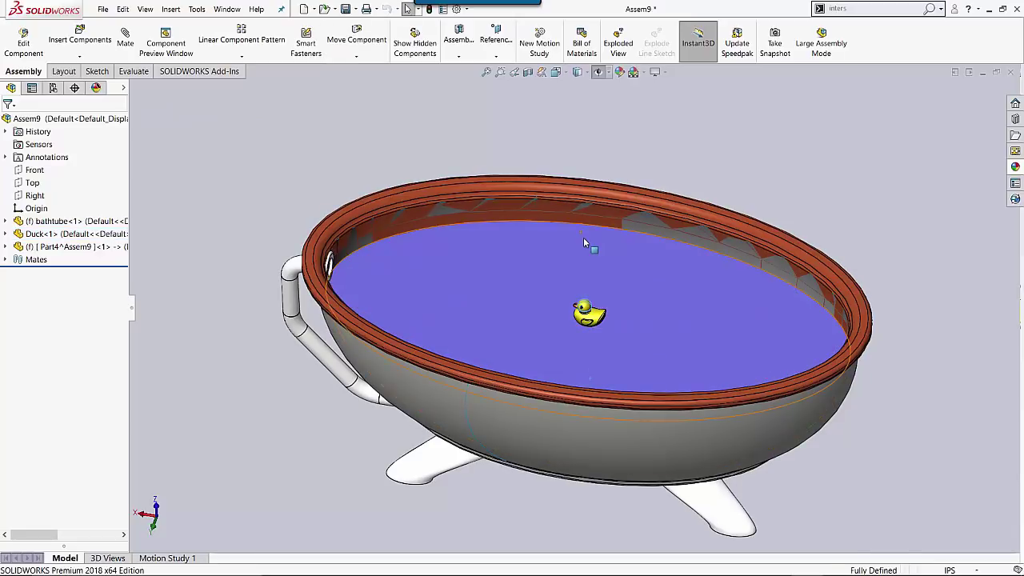
pyautogui.click(614, 157)
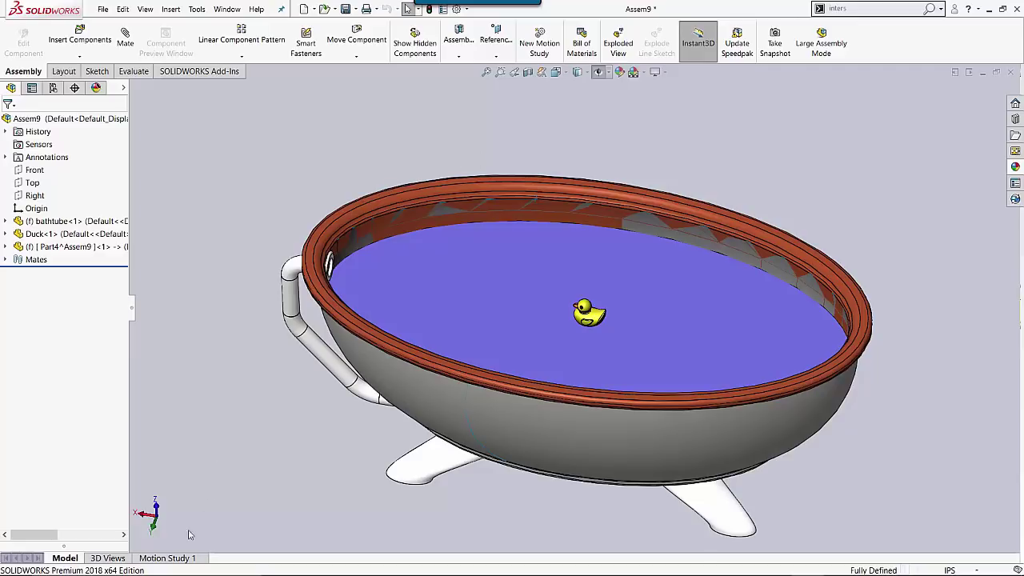
# Step: In Motion Study 1, advance the time bar and sink the duck below the water surface
pyautogui.click(180, 558)
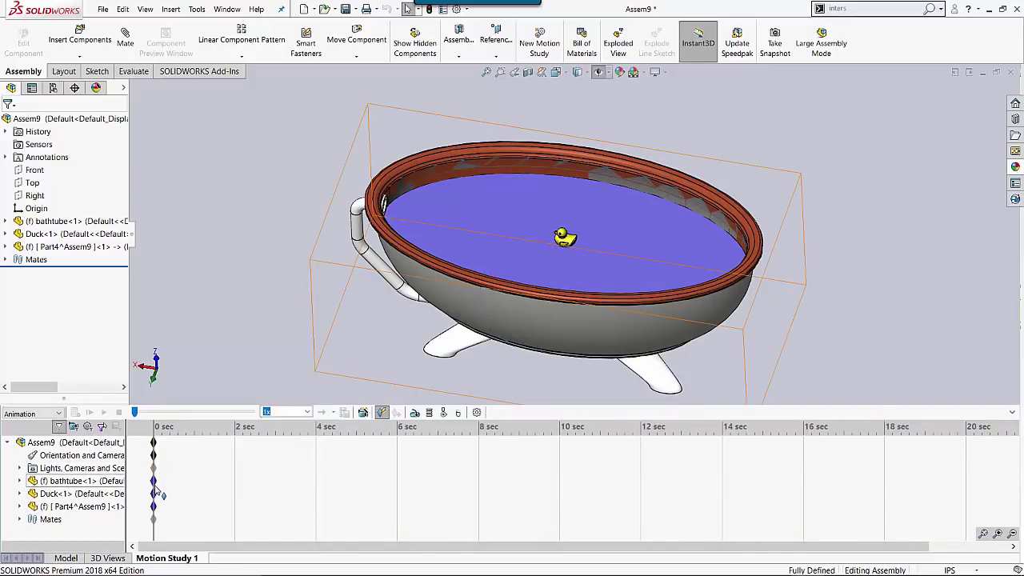
pyautogui.moveTo(157, 498)
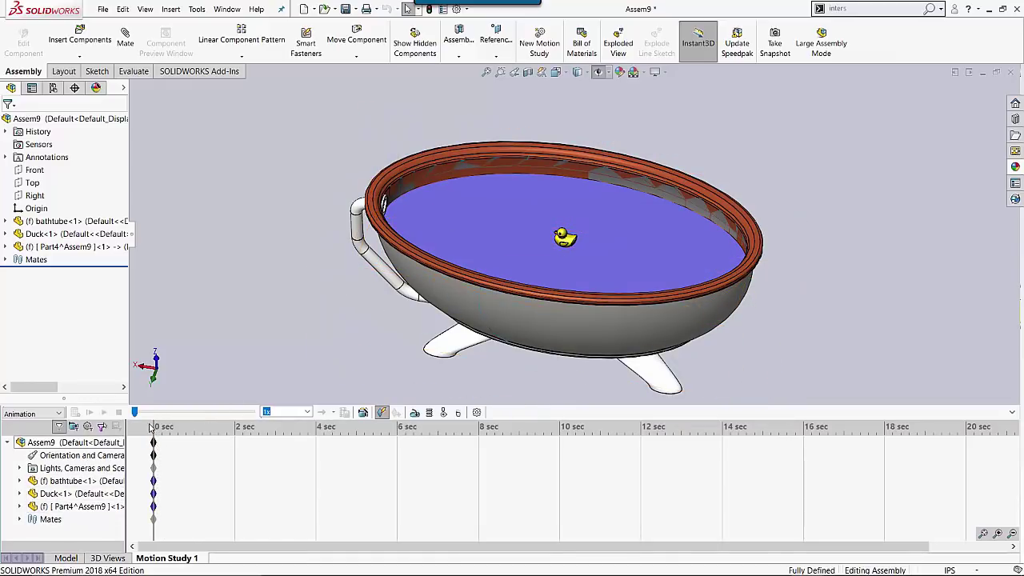
pyautogui.moveTo(155, 426); pyautogui.dragTo(227, 428)
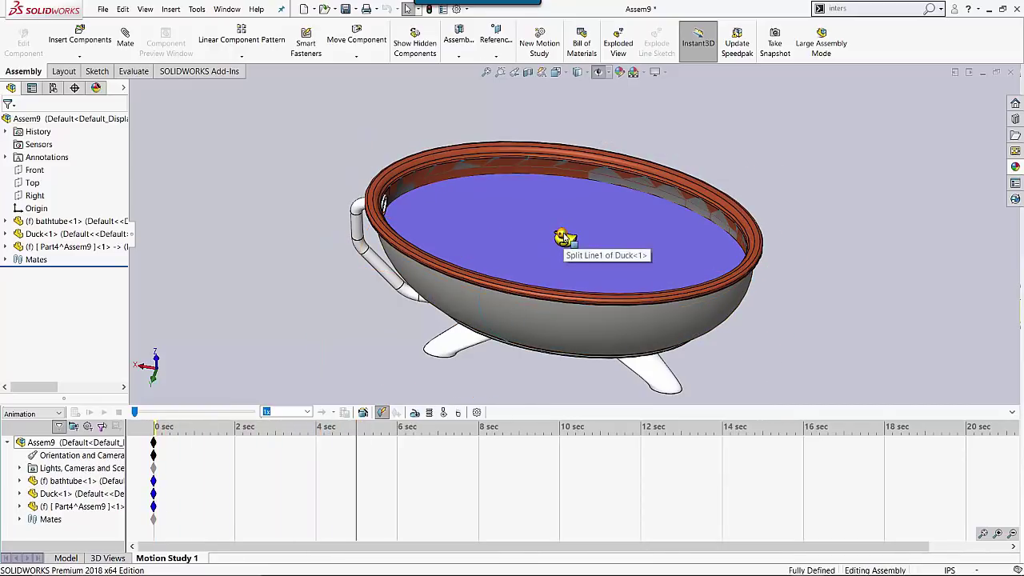
pyautogui.moveTo(565, 239); pyautogui.dragTo(569, 272)
pyautogui.press('Escape')
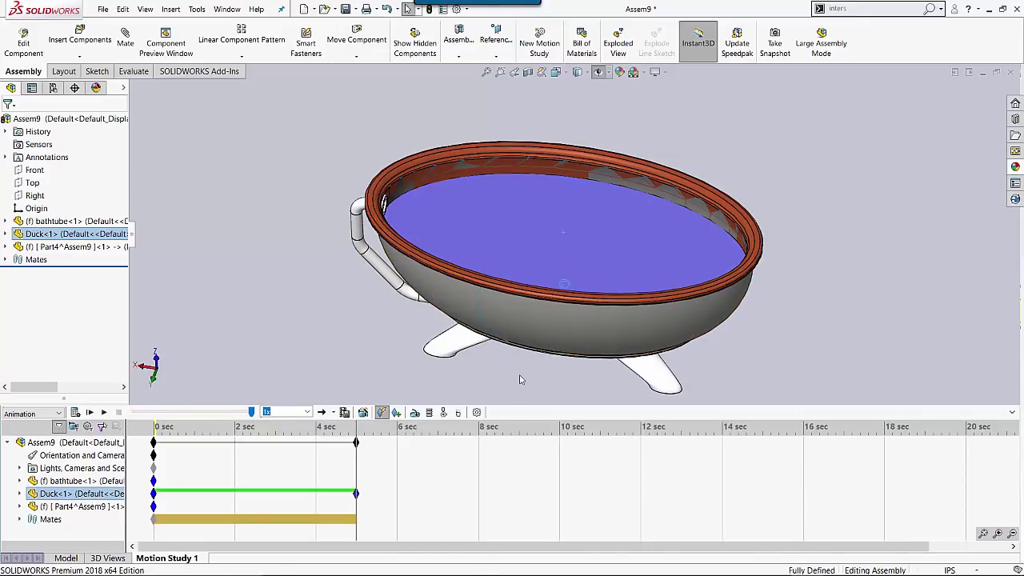
pyautogui.click(356, 493)
pyautogui.click(337, 286)
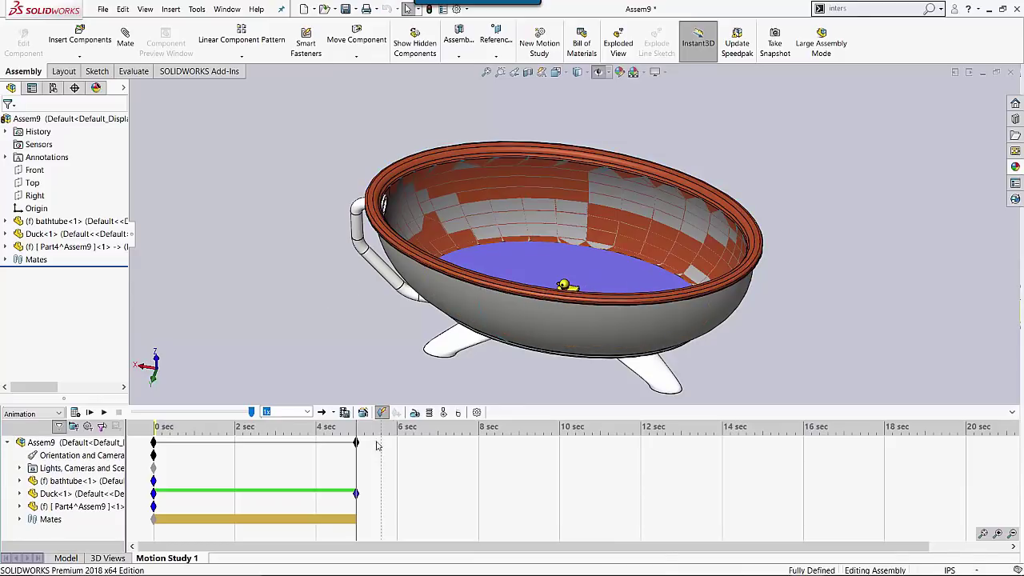
# Step: At 10 sec, raise the duck near the rim so the water rises with it
pyautogui.moveTo(365, 455); pyautogui.dragTo(560, 448)
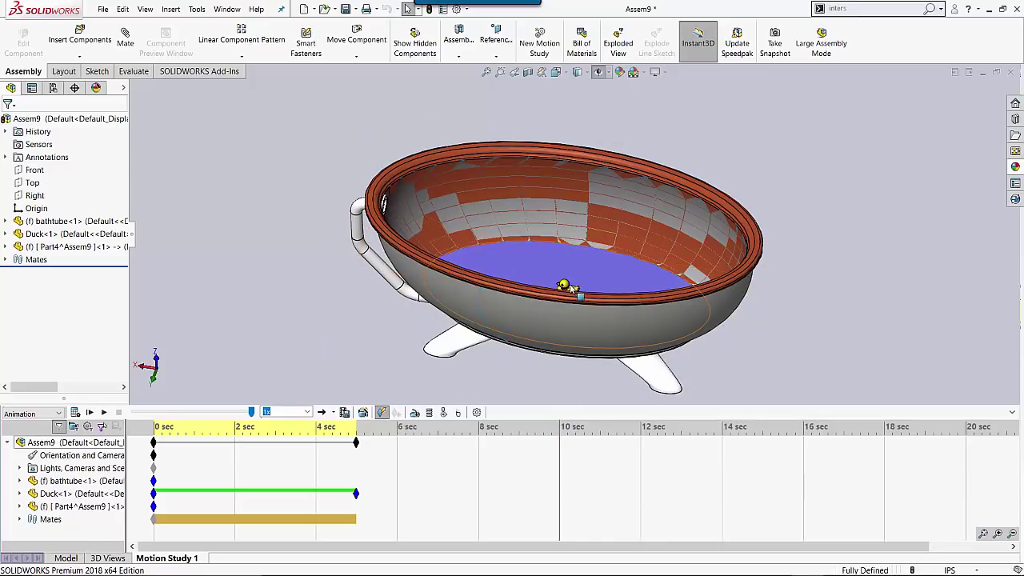
pyautogui.moveTo(566, 287); pyautogui.dragTo(566, 238)
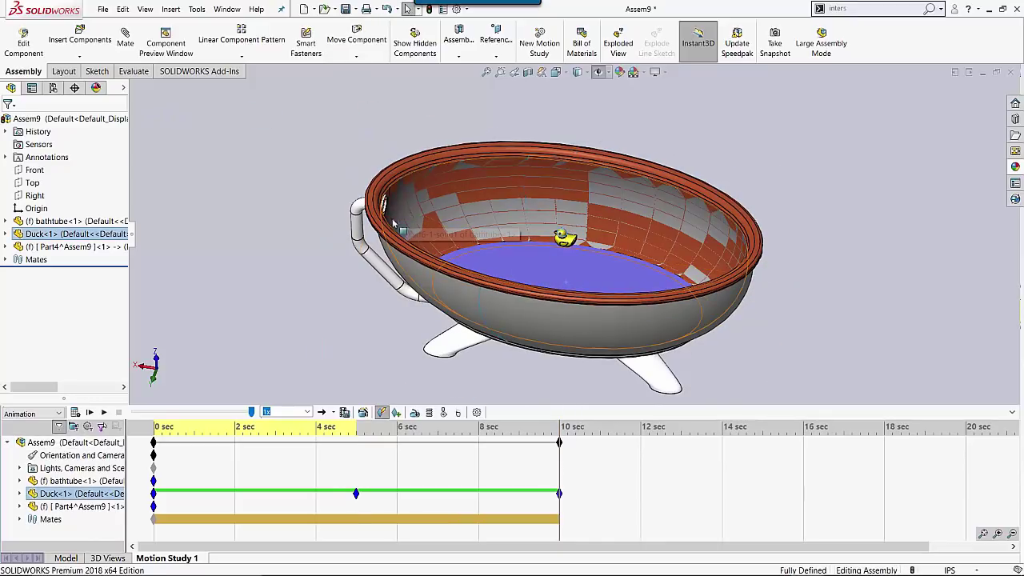
pyautogui.click(317, 232)
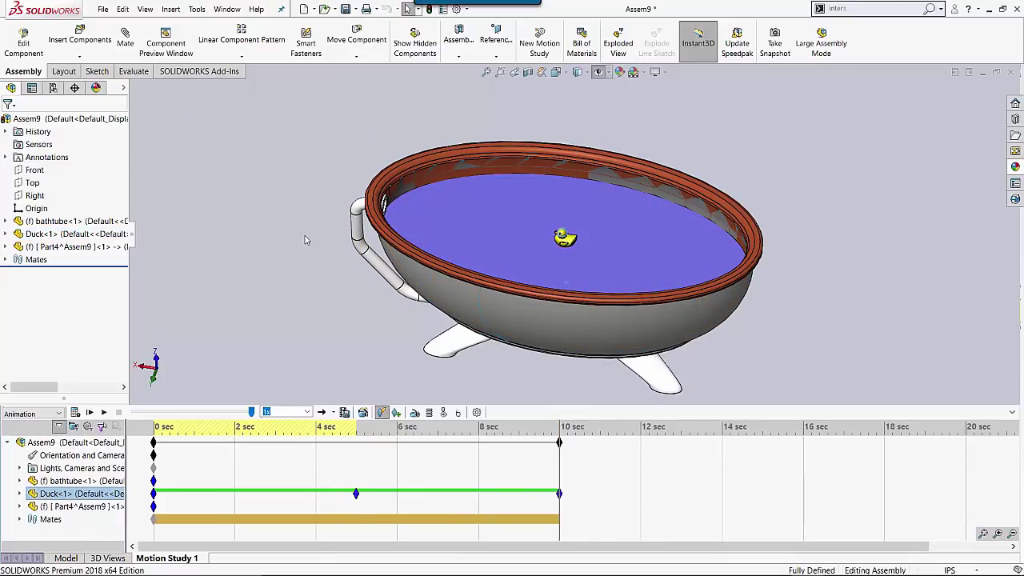
pyautogui.click(268, 266)
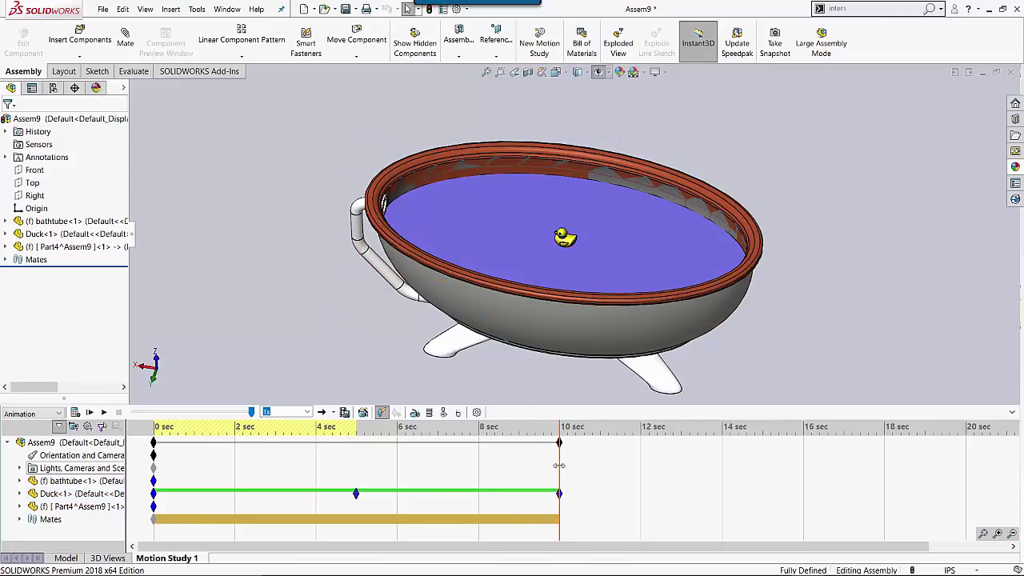
# Step: Rewind Motion Study 1 to near 0 sec and play the animation
pyautogui.click(191, 474)
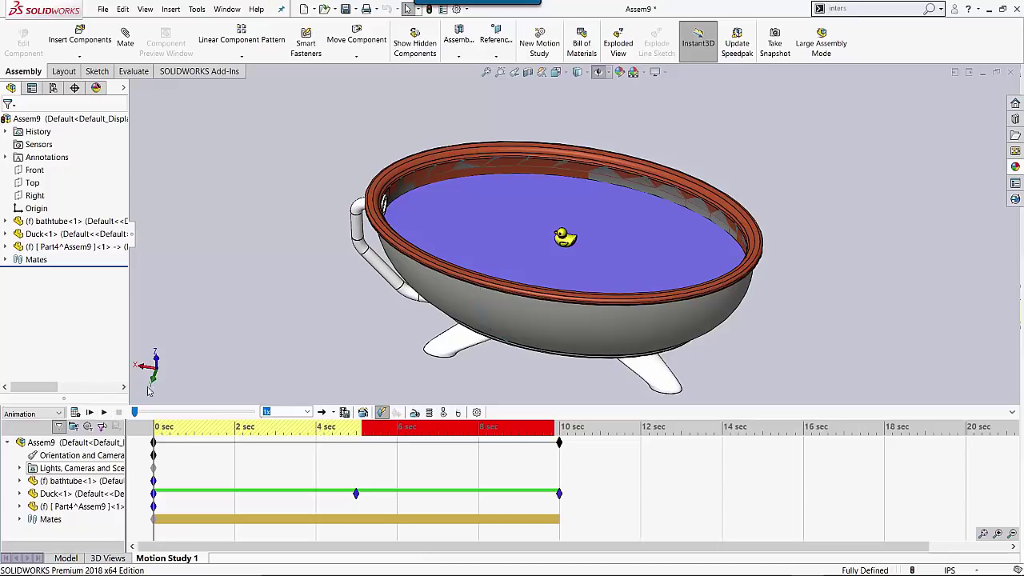
pyautogui.click(108, 407)
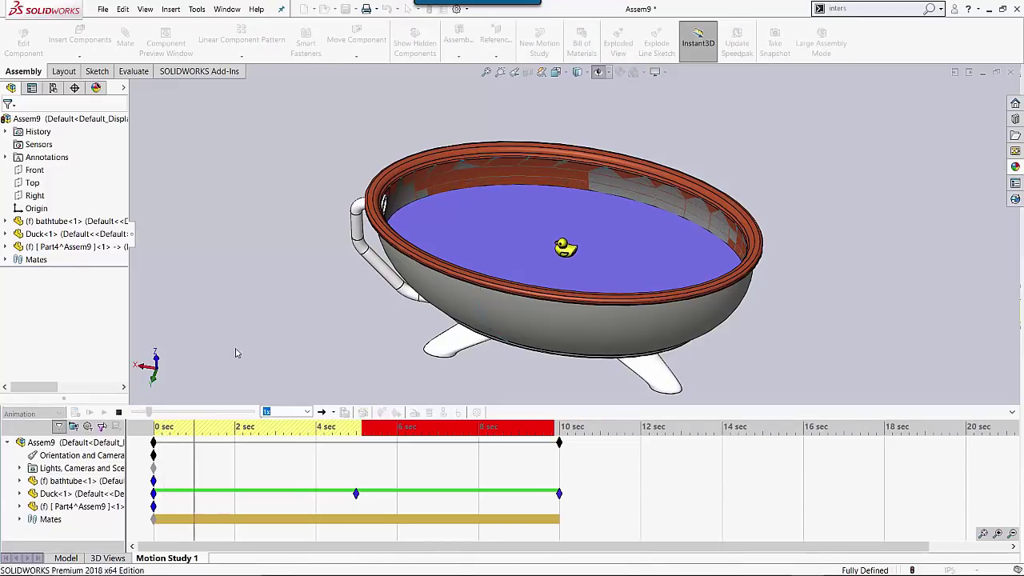